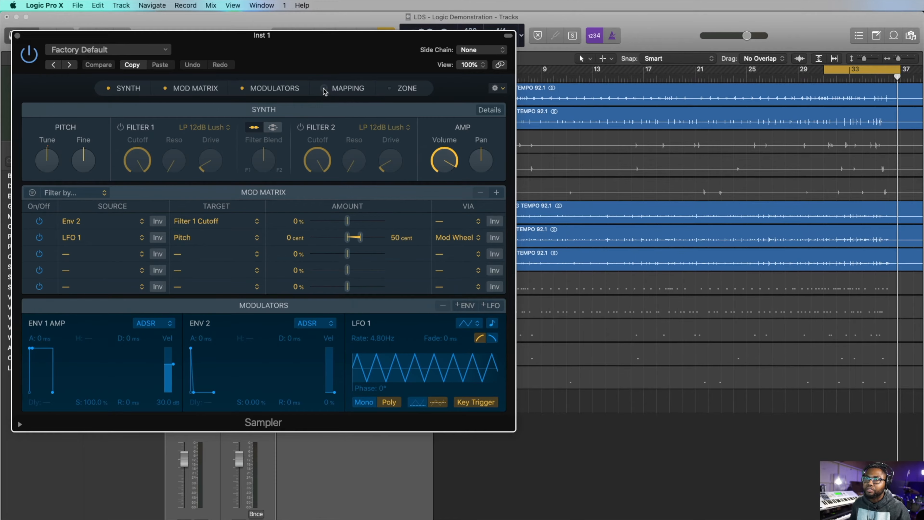
# Step: Show the Sampler's Mapping and Zone sections, switch to Finder and place the sample folder window beside the Sampler
pyautogui.click(399, 90)
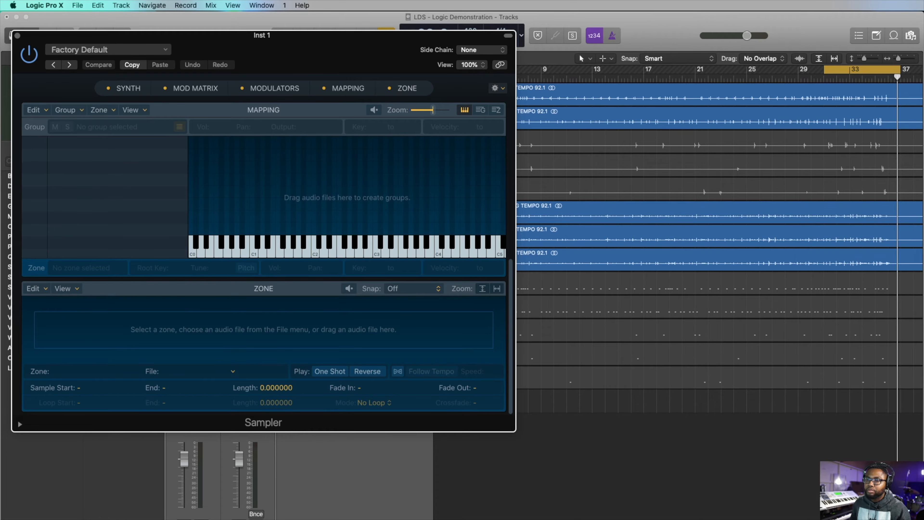
pyautogui.press('super+Tab')
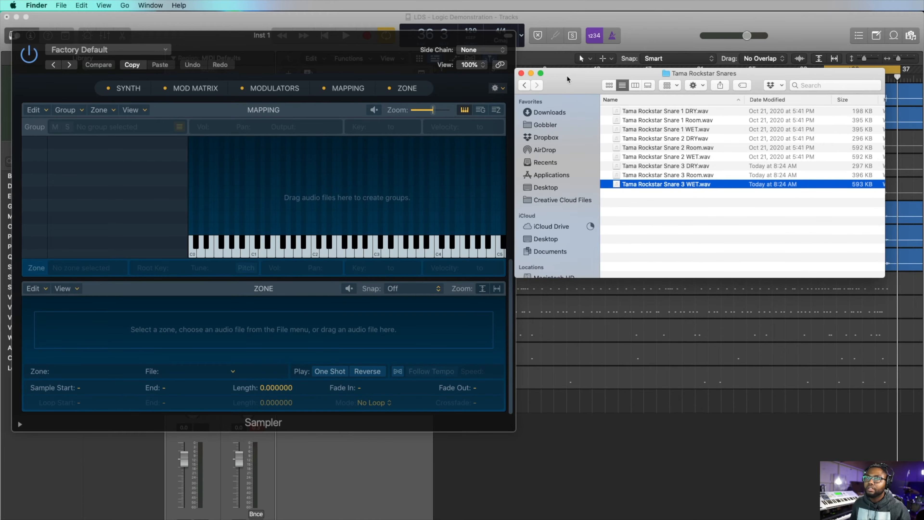
pyautogui.moveTo(568, 80); pyautogui.dragTo(571, 80)
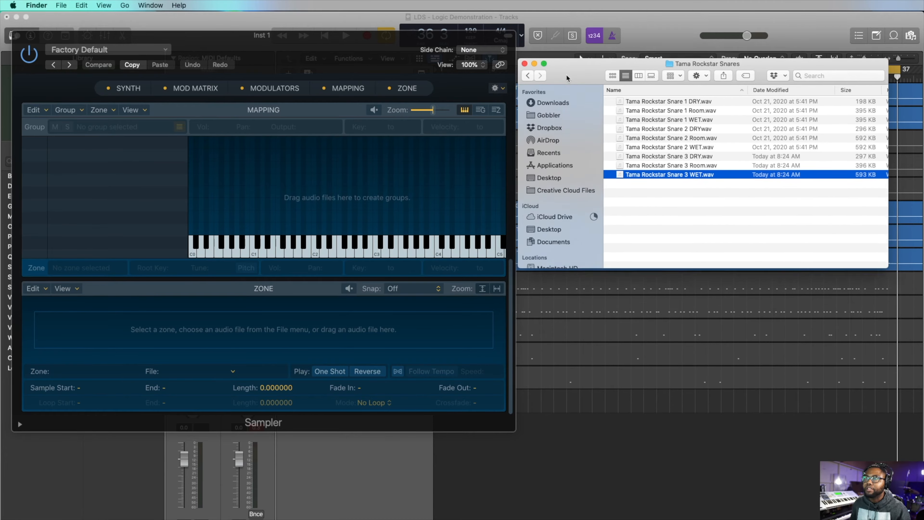
pyautogui.moveTo(566, 87); pyautogui.dragTo(571, 54)
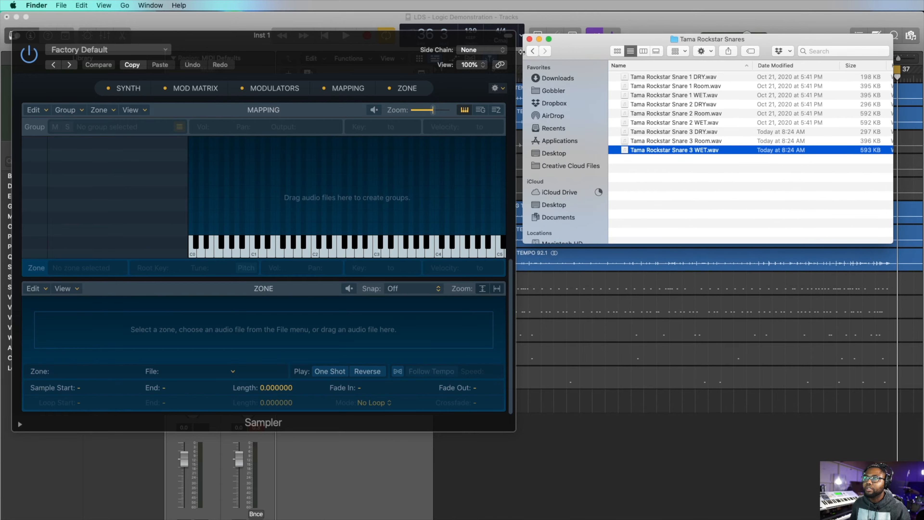
# Step: Map 22" Armory Kick 3 WET.wav from the Mapex Kicks folder to key C1, audition it, and set its zone to One Shot
pyautogui.click(532, 51)
pyautogui.doubleClick(666, 79)
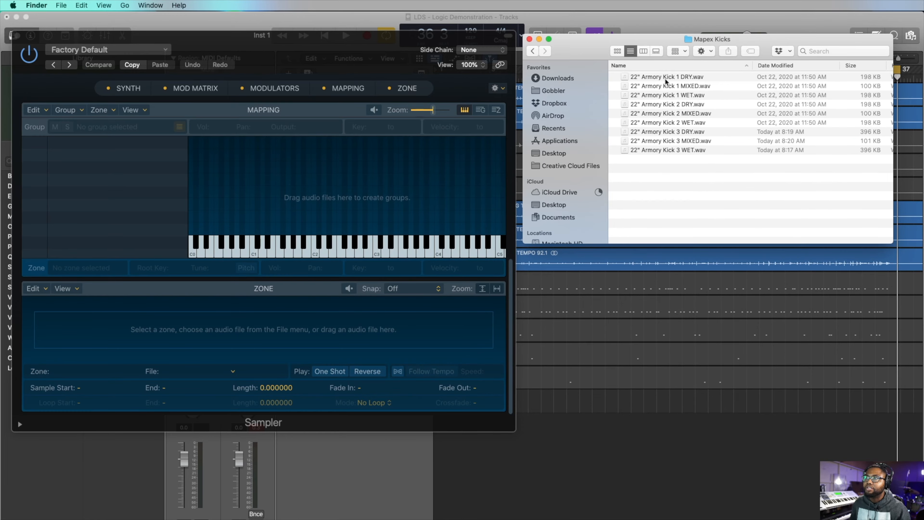
pyautogui.click(661, 151)
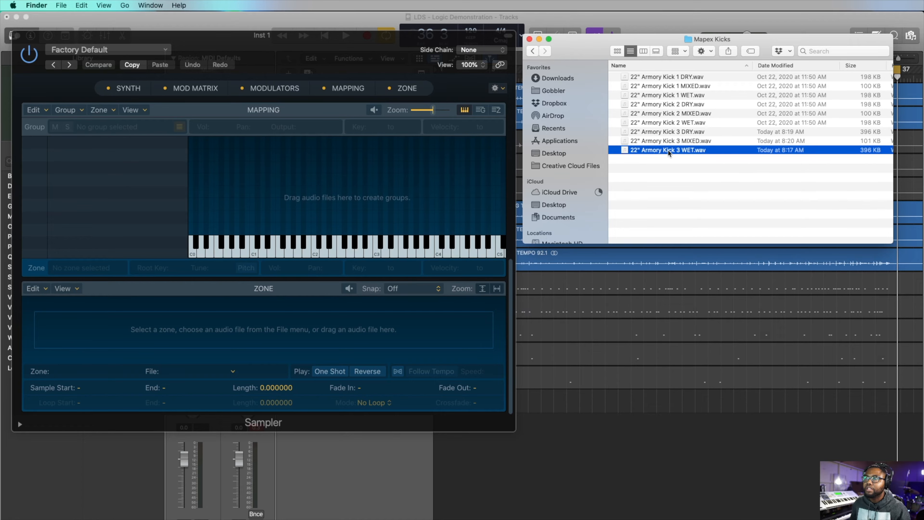
pyautogui.moveTo(661, 151); pyautogui.dragTo(252, 251)
pyautogui.click(253, 251)
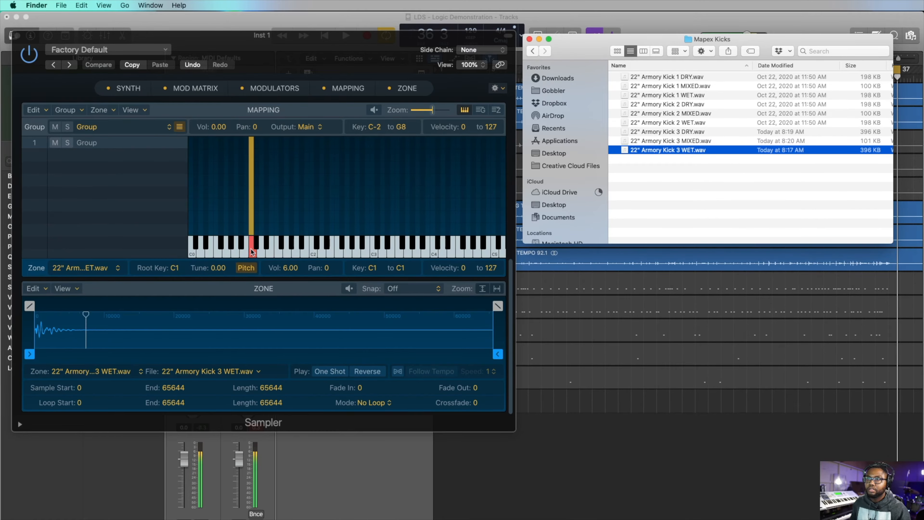
pyautogui.click(329, 371)
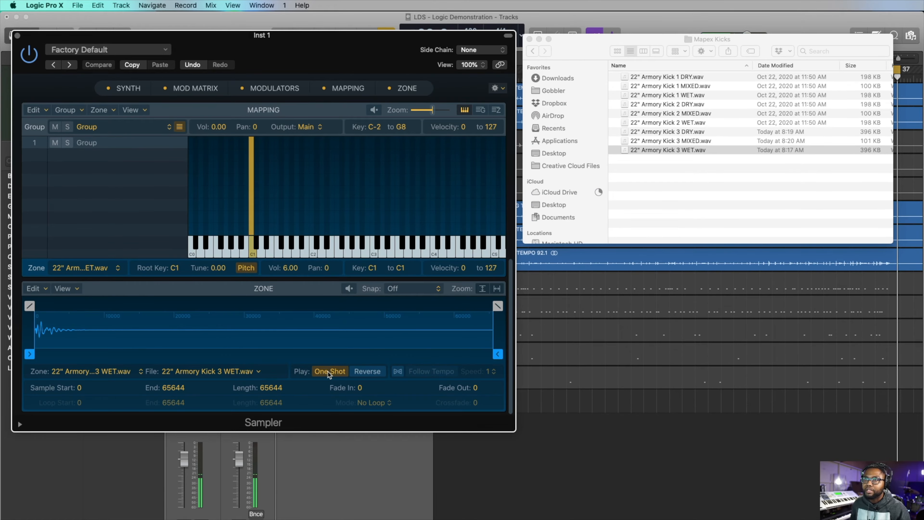
# Step: Map Tomahawk Snare 3 WET.wav from the Mapex Tomahawk Snares folder to key C#1, audition it, and set its zone to One Shot
pyautogui.click(566, 57)
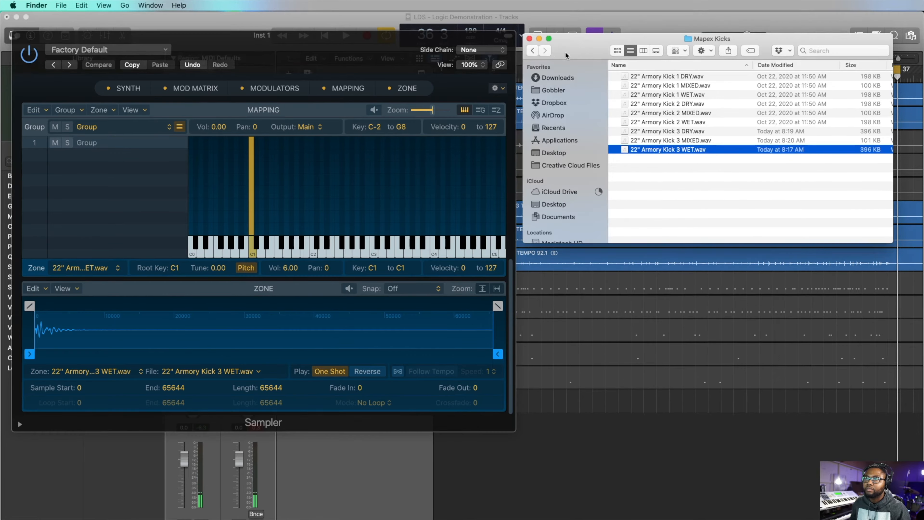
pyautogui.click(532, 51)
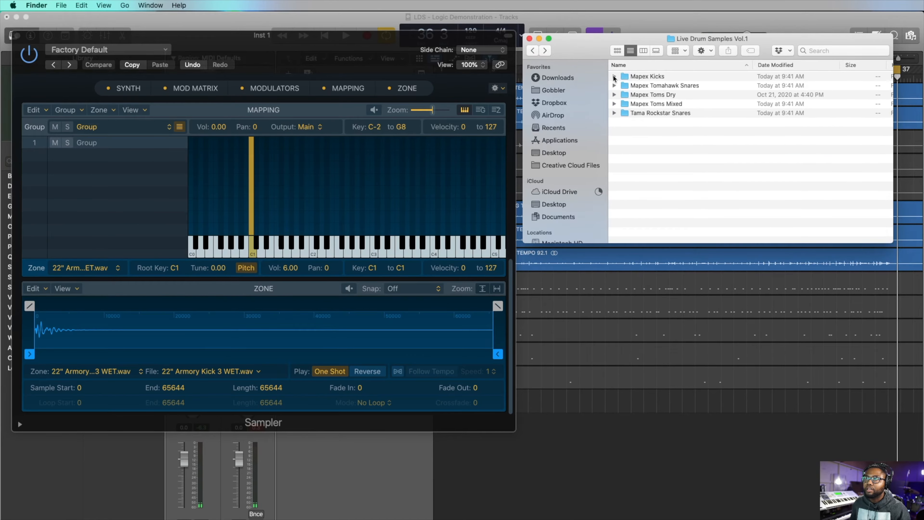
pyautogui.doubleClick(672, 86)
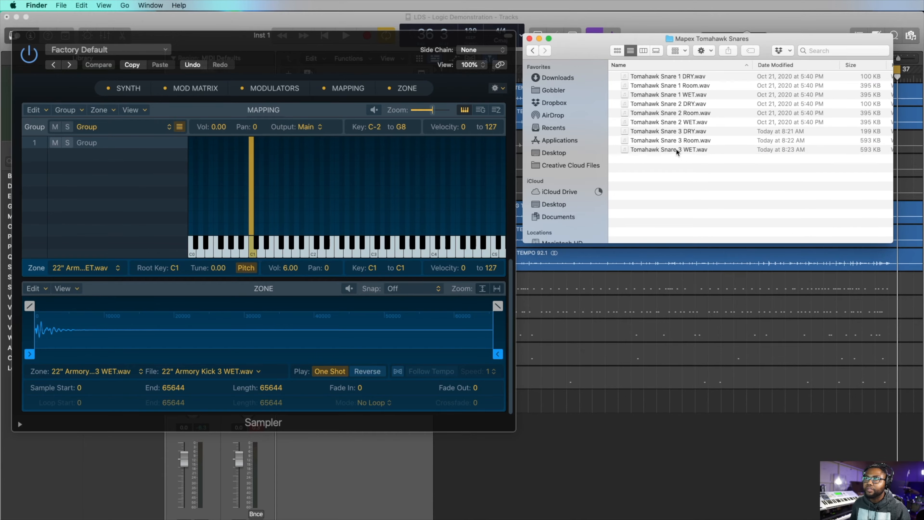
pyautogui.moveTo(668, 152); pyautogui.dragTo(257, 247)
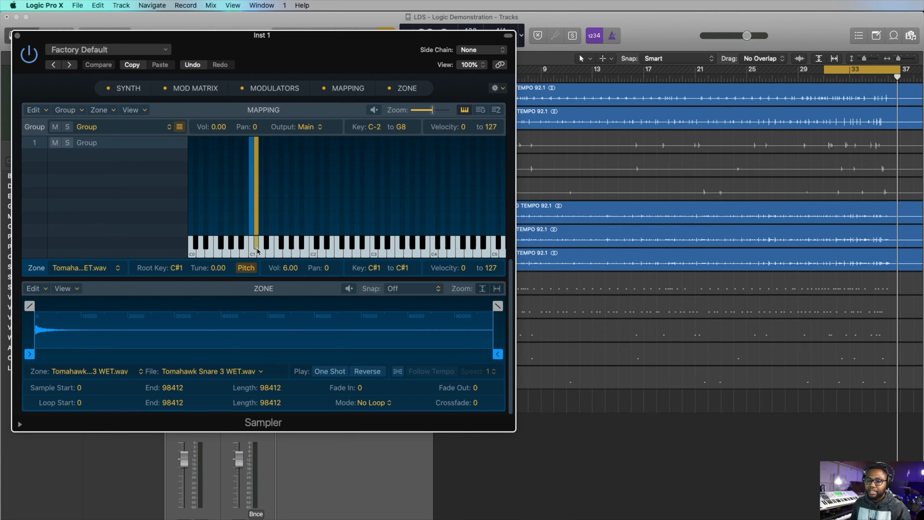
pyautogui.click(257, 250)
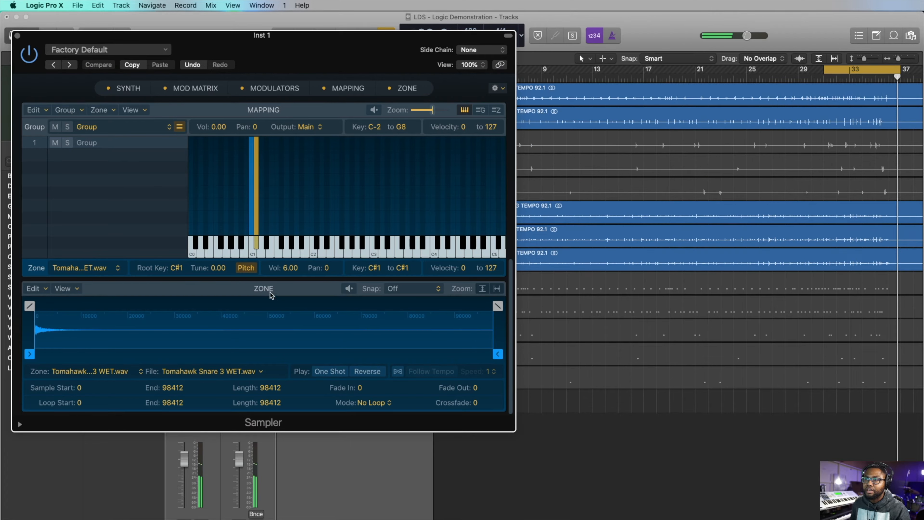
pyautogui.click(327, 371)
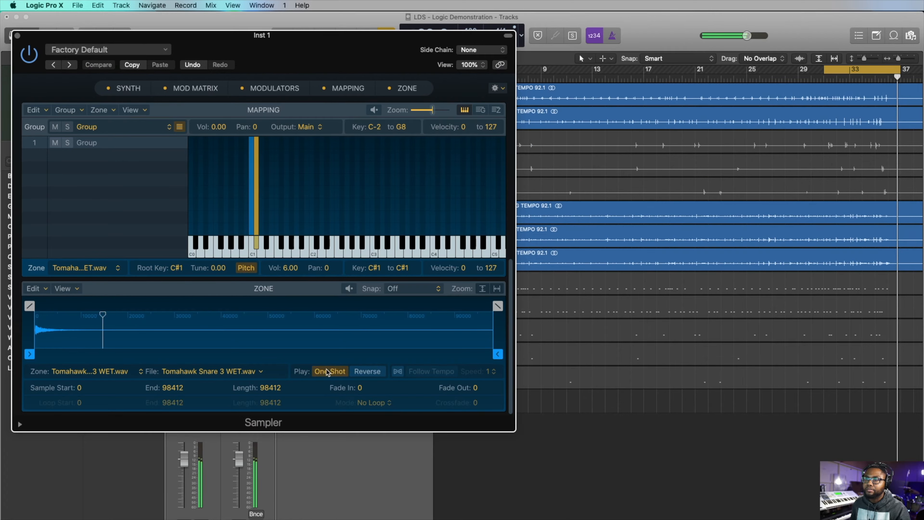
# Step: Map Tama Rockstar Snare 3 WET.wav from the Tama Rockstar Snares folder to key D1, audition it, and set its zone to One Shot
pyautogui.press('super+Tab')
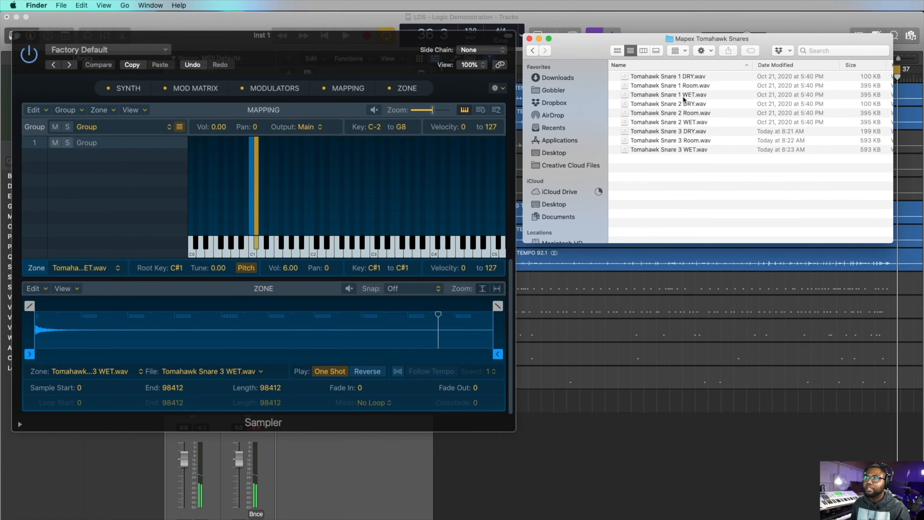
pyautogui.click(533, 51)
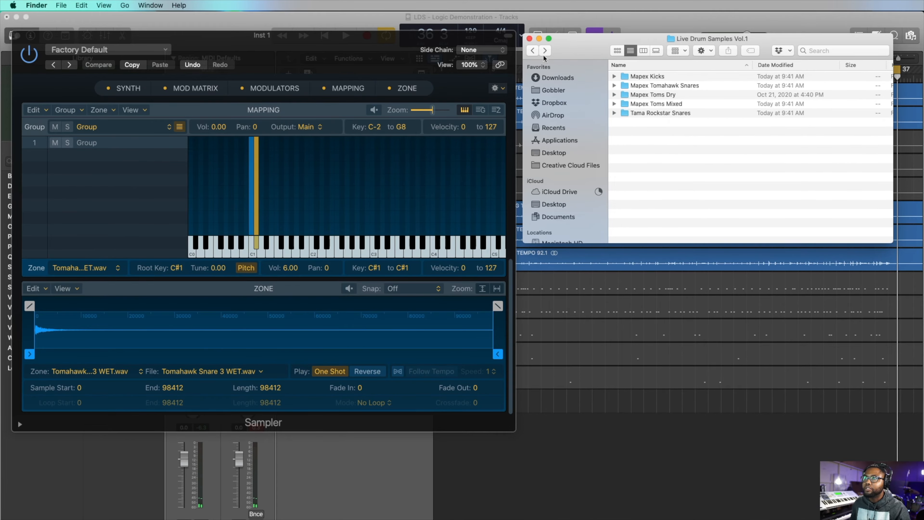
pyautogui.doubleClick(665, 114)
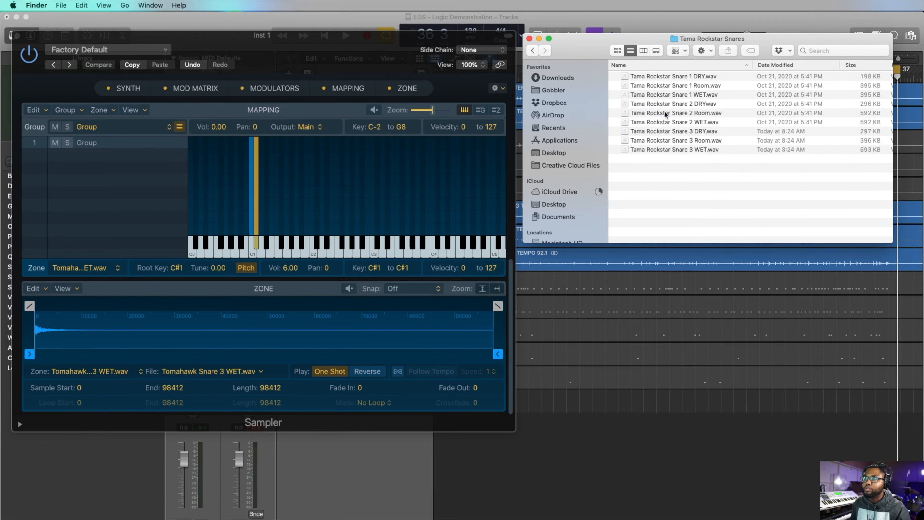
pyautogui.click(665, 150)
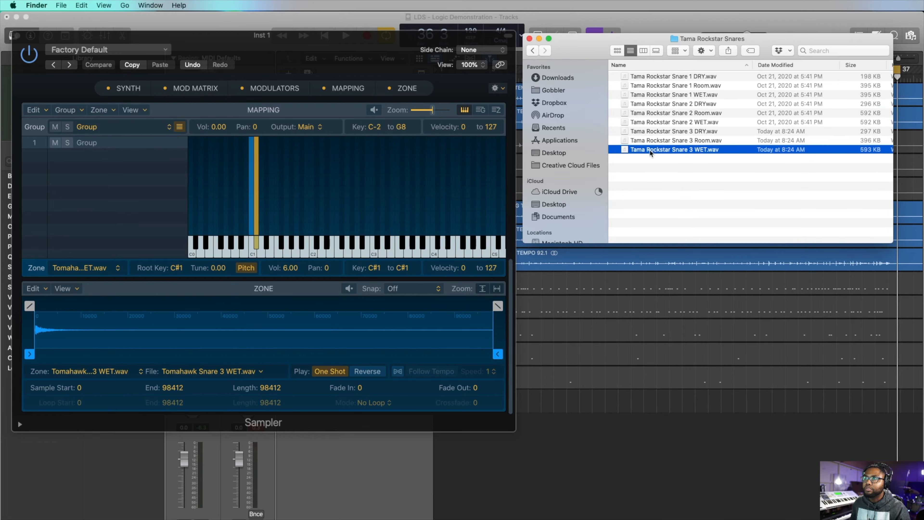
pyautogui.moveTo(647, 152); pyautogui.dragTo(261, 254)
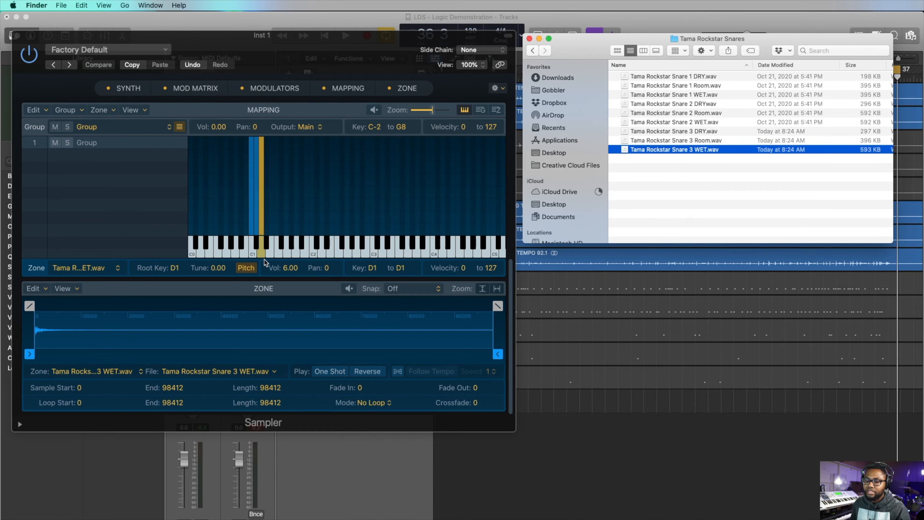
pyautogui.click(263, 252)
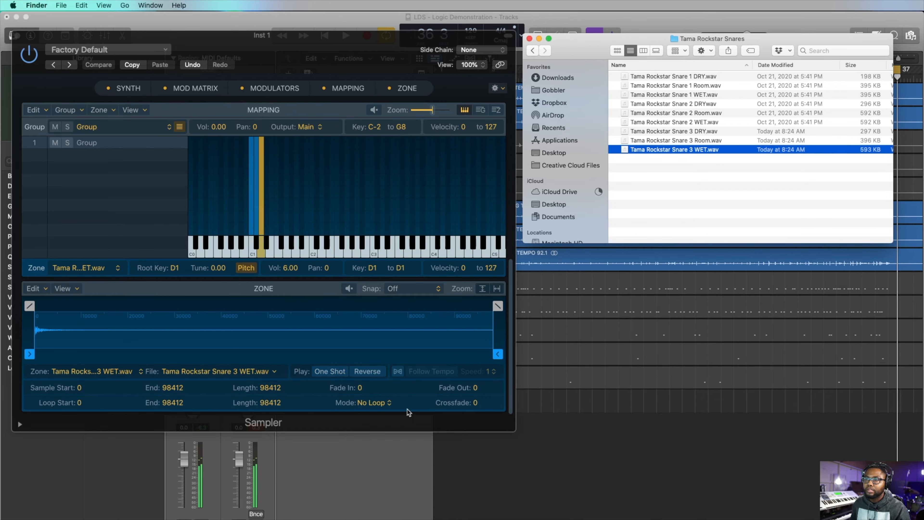
pyautogui.click(328, 370)
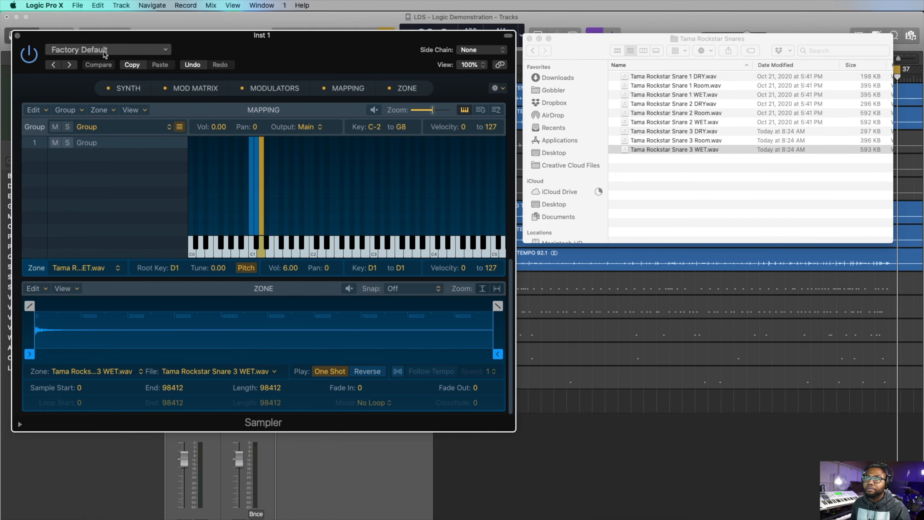
# Step: Examine where Sampler instruments are saved, browsing from the home folder through Music to Audio Music Apps, and cancel the save
pyautogui.click(166, 50)
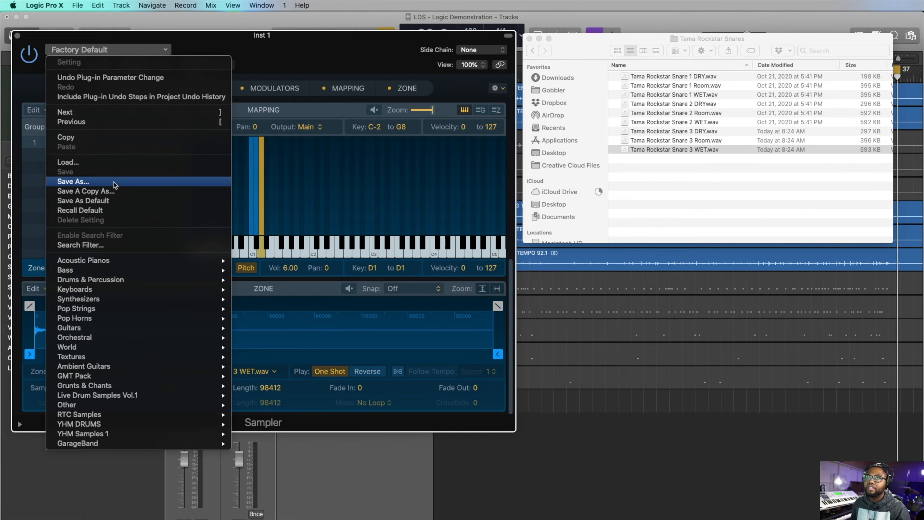
pyautogui.click(73, 181)
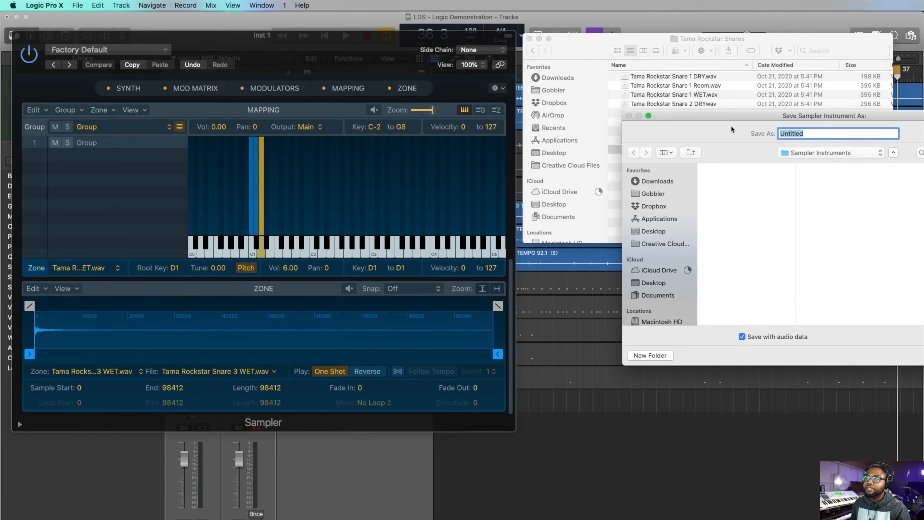
pyautogui.moveTo(732, 129); pyautogui.dragTo(365, 139)
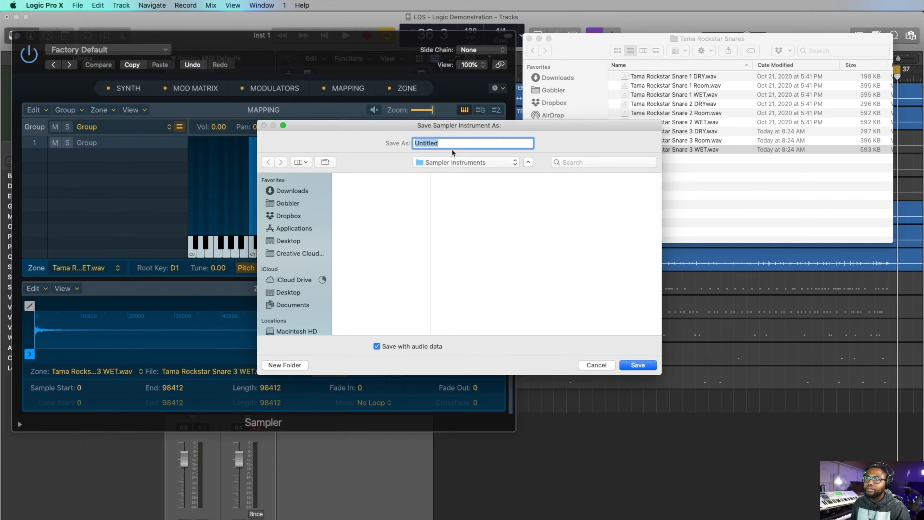
pyautogui.click(449, 161)
pyautogui.click(449, 162)
pyautogui.click(451, 162)
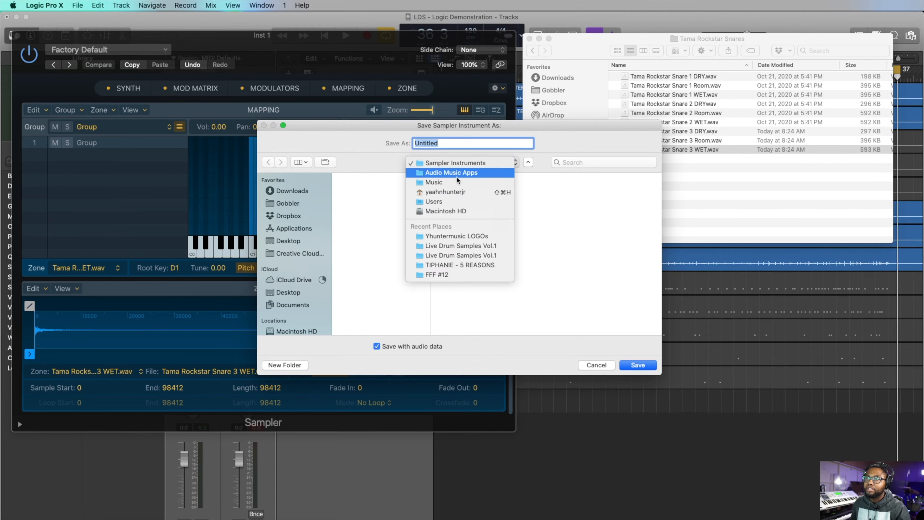
pyautogui.click(452, 191)
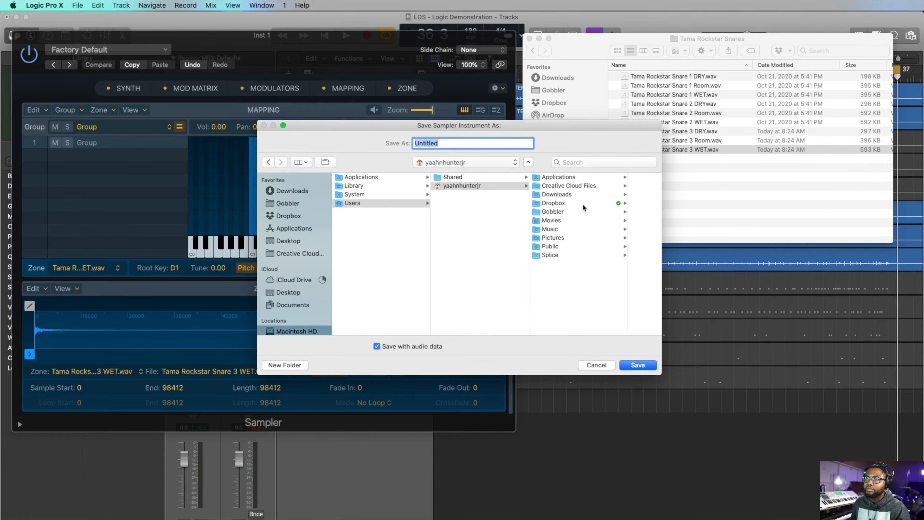
pyautogui.click(561, 229)
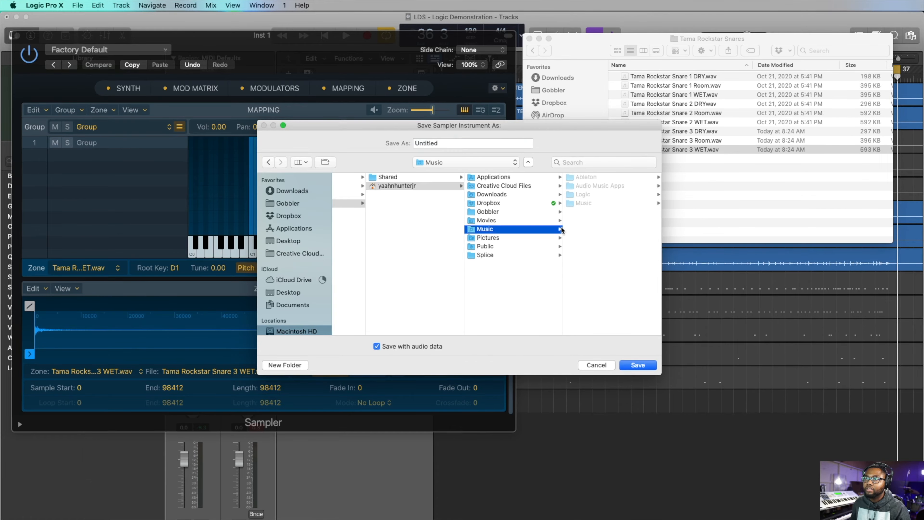
pyautogui.click(598, 187)
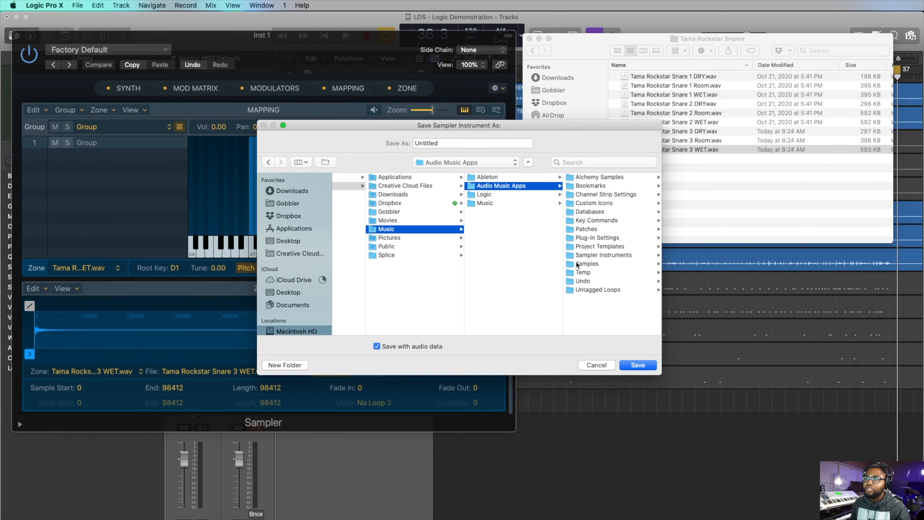
pyautogui.hscroll(-10, 577, 265)
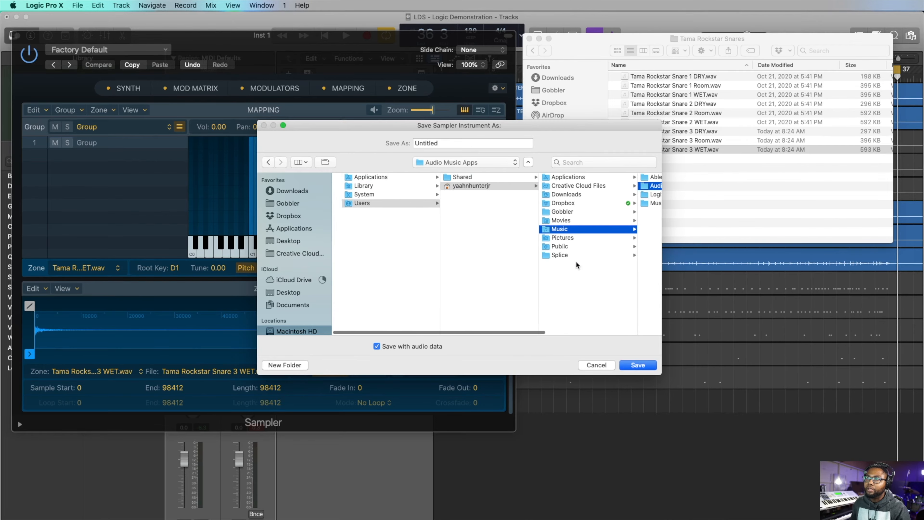
pyautogui.hscroll(10, 577, 265)
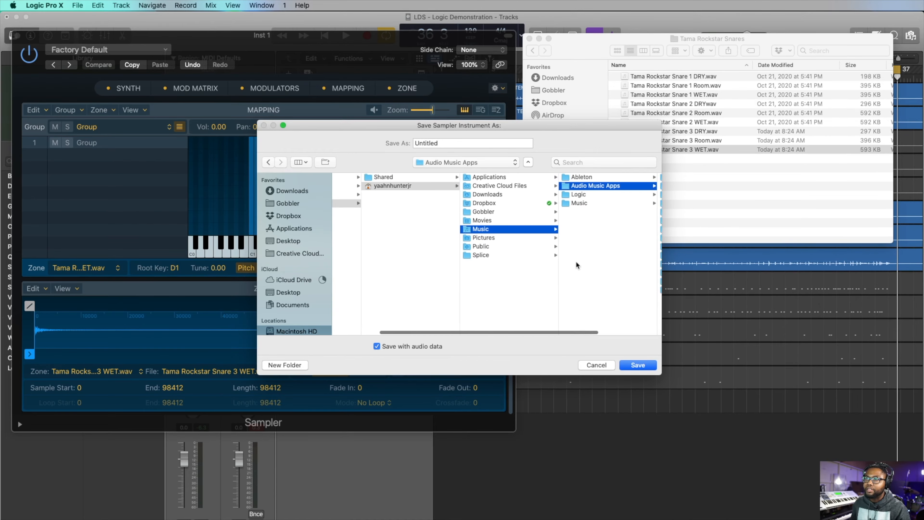
pyautogui.hscroll(5, 577, 265)
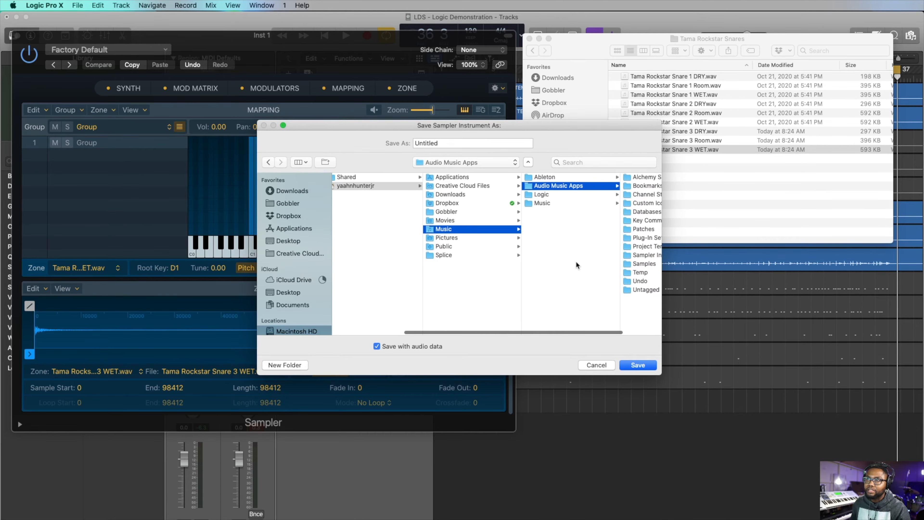
pyautogui.hscroll(3, 577, 265)
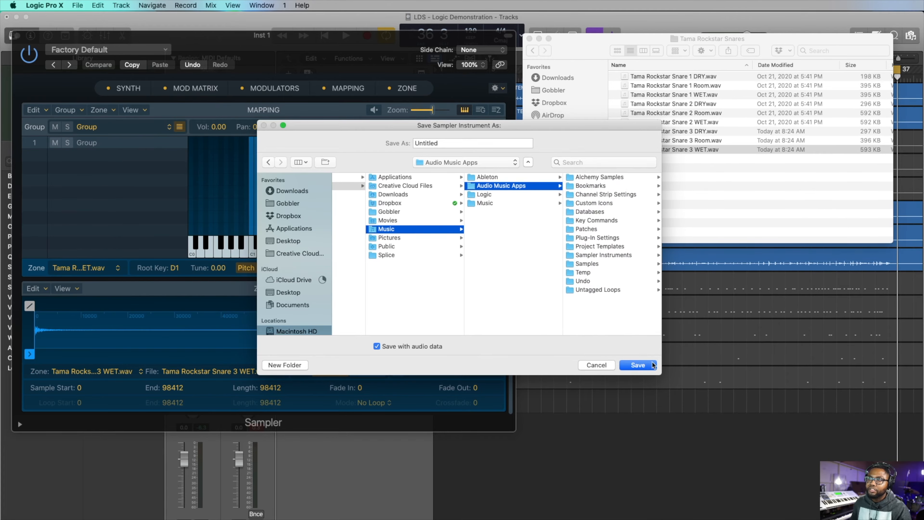
pyautogui.click(593, 365)
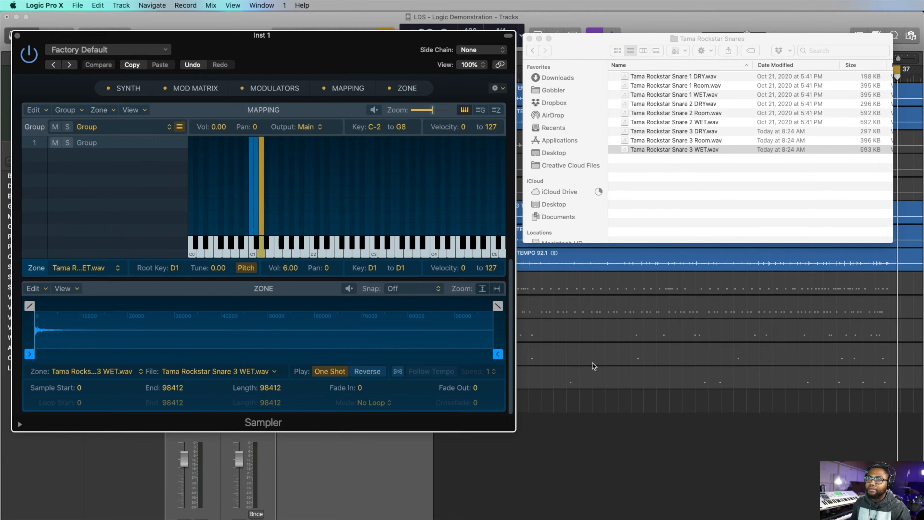
# Step: Close the Sampler window and return to the Inst 1 track in the Tracks area
pyautogui.click(17, 36)
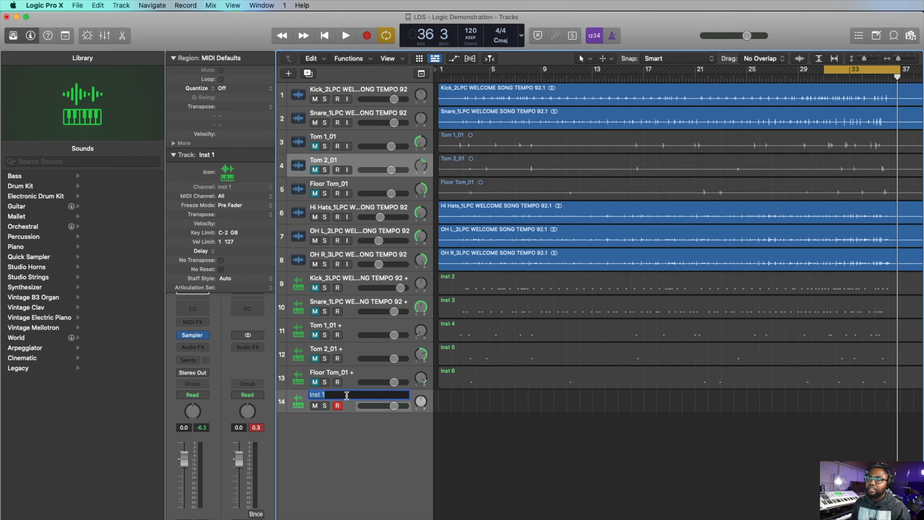
pyautogui.click(347, 398)
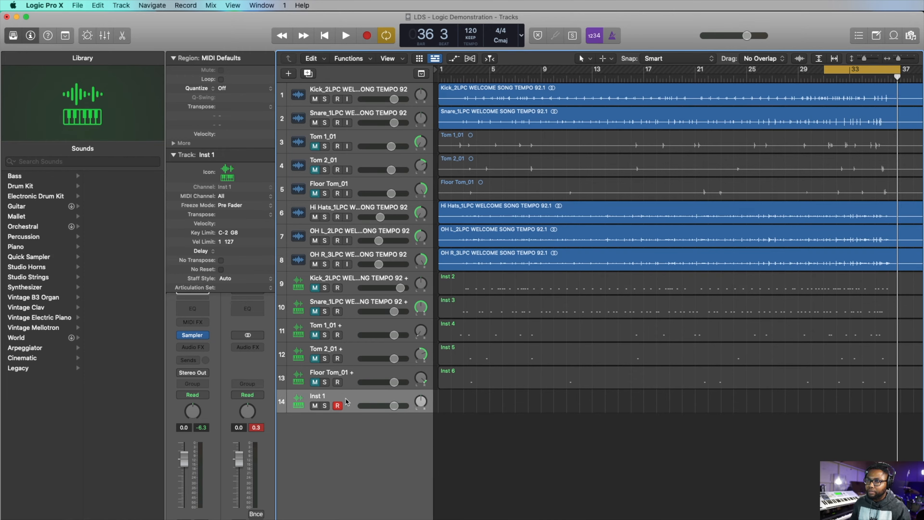
# Step: Delete the Inst 1 software instrument track and select the original Kick_2LPC audio track
pyautogui.press('super+BackSpace')
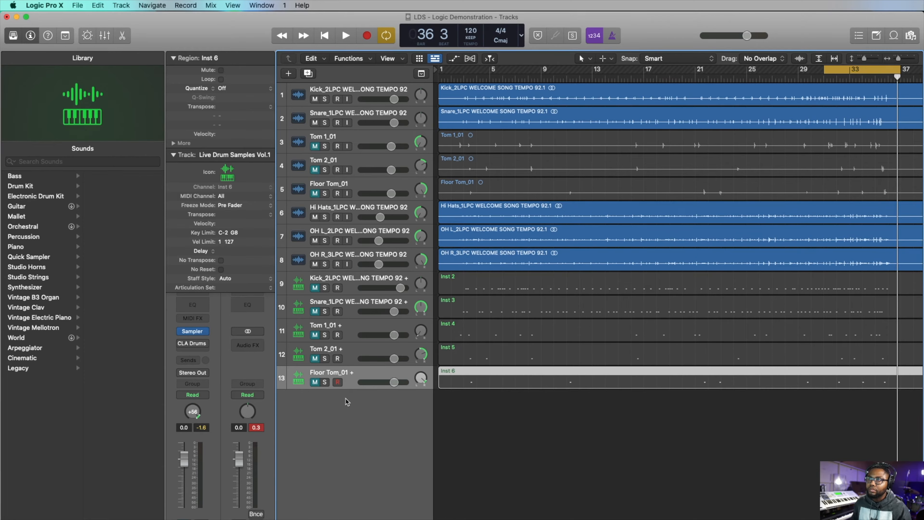
pyautogui.hscroll(10, 500, 113)
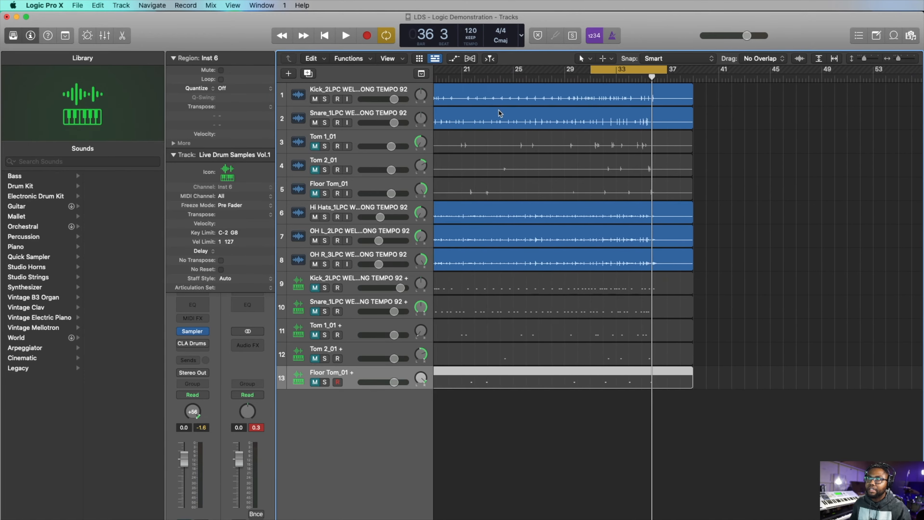
pyautogui.hscroll(-1, 500, 113)
pyautogui.click(353, 89)
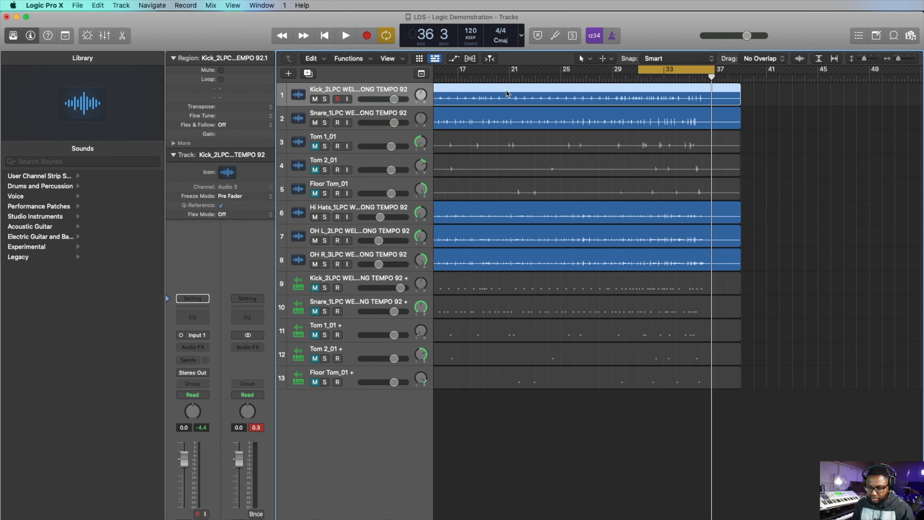
# Step: Start Drum Replacement/Doubling on the Kick_2LPC audio track and set the instrument to Kick
pyautogui.hotkey('ctrl', 'd')
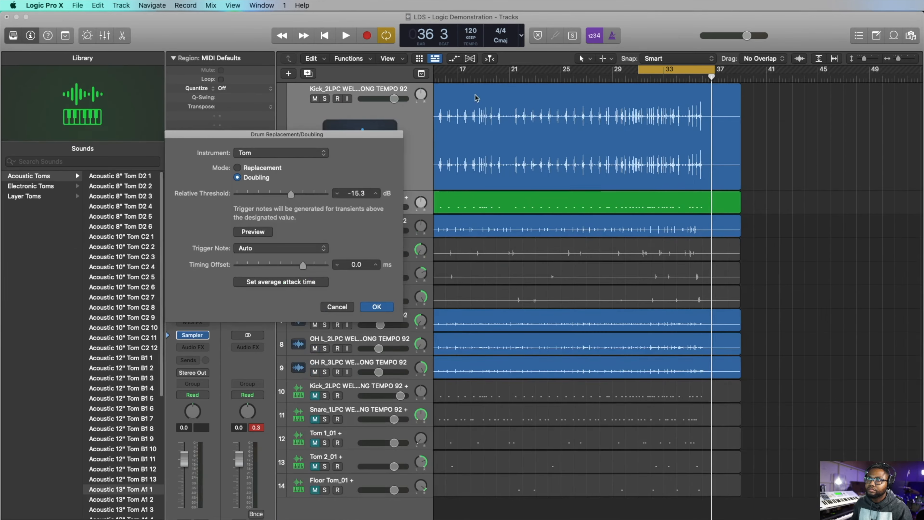
pyautogui.click(291, 153)
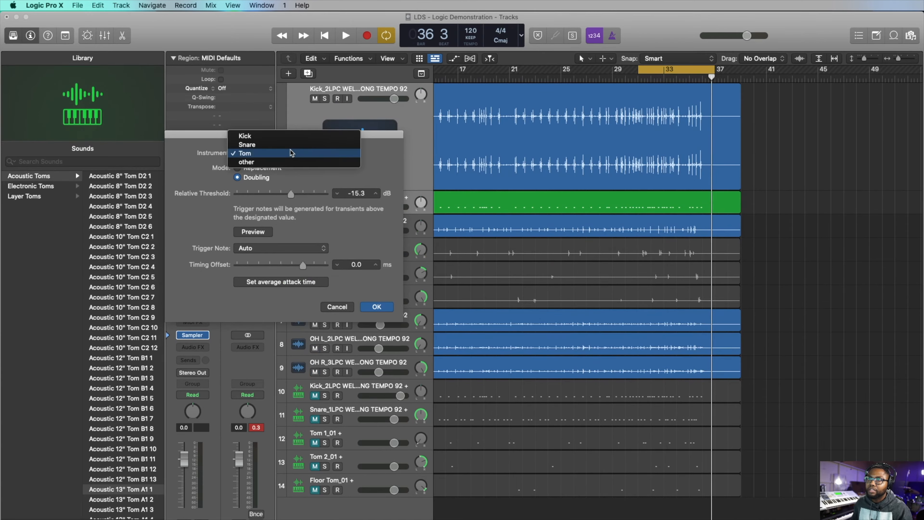
pyautogui.click(291, 136)
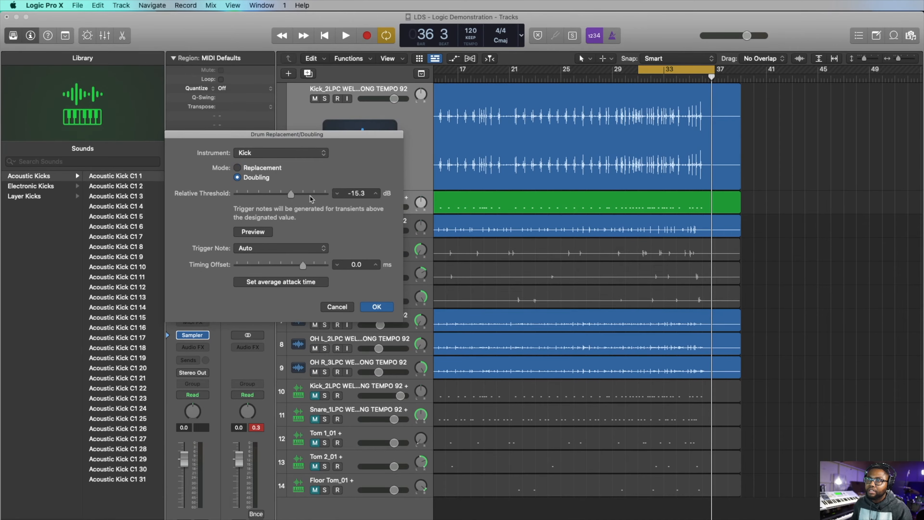
# Step: Compare the generated trigger notes with the kick transients around bars 32 to 36 and accept the drum doubling
pyautogui.press('super+Right')
pyautogui.press('super+Right')
pyautogui.press('super+Right')
pyautogui.press('super+Right')
pyautogui.press('super+Right')
pyautogui.press('super+Right')
pyautogui.press('super+Right')
pyautogui.press('super+Right')
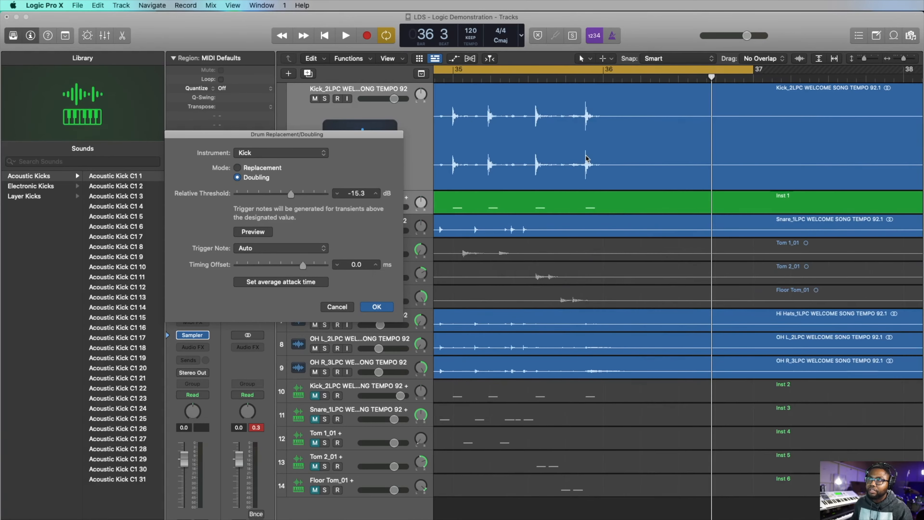
pyautogui.hscroll(-5, 585, 157)
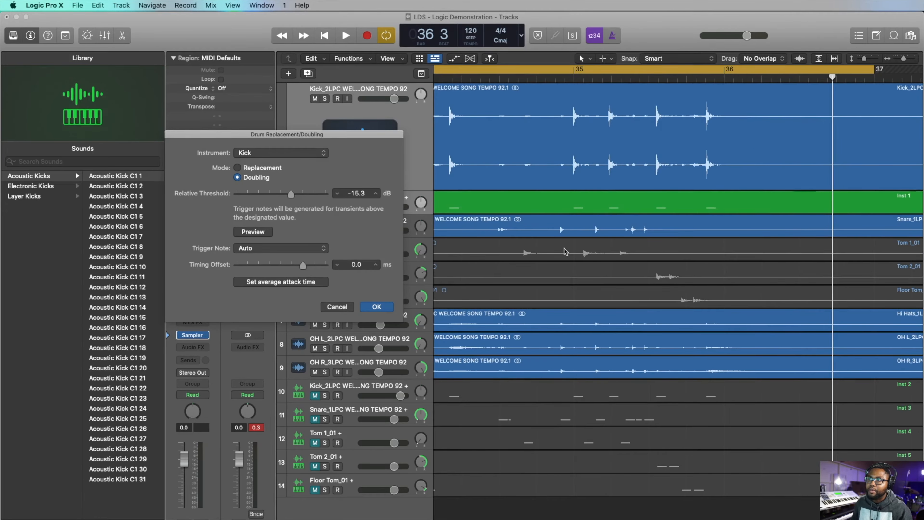
pyautogui.hscroll(-5, 565, 251)
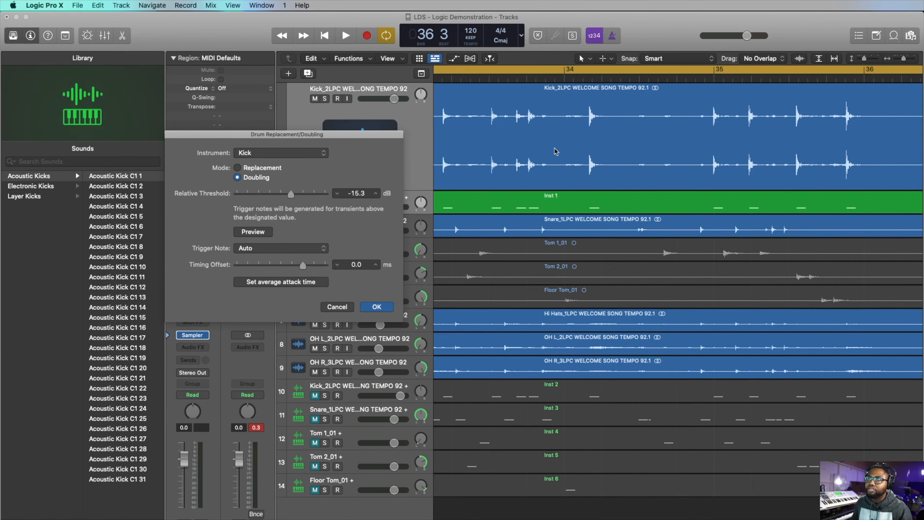
pyautogui.hscroll(-10, 556, 151)
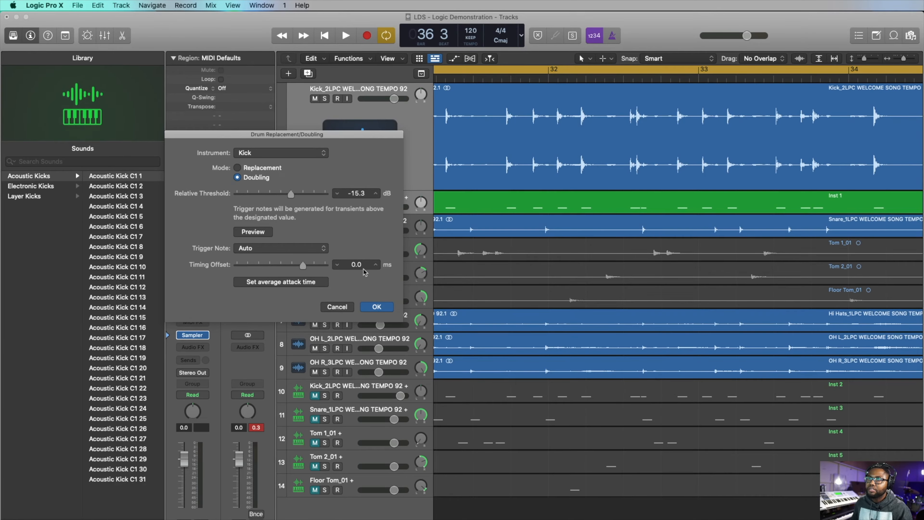
pyautogui.click(377, 307)
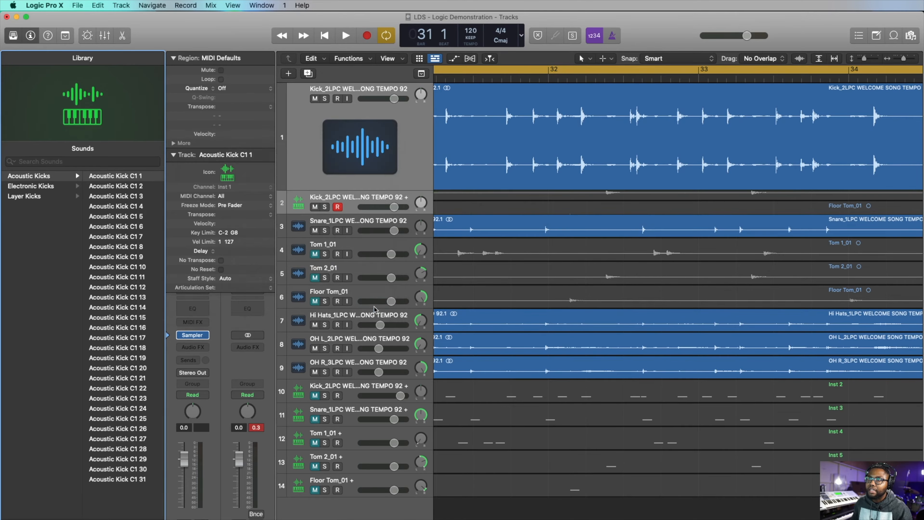
# Step: Solo the doubled kick instrument track on track 2 and play it briefly from bar 31
pyautogui.hscroll(-3, 507, 110)
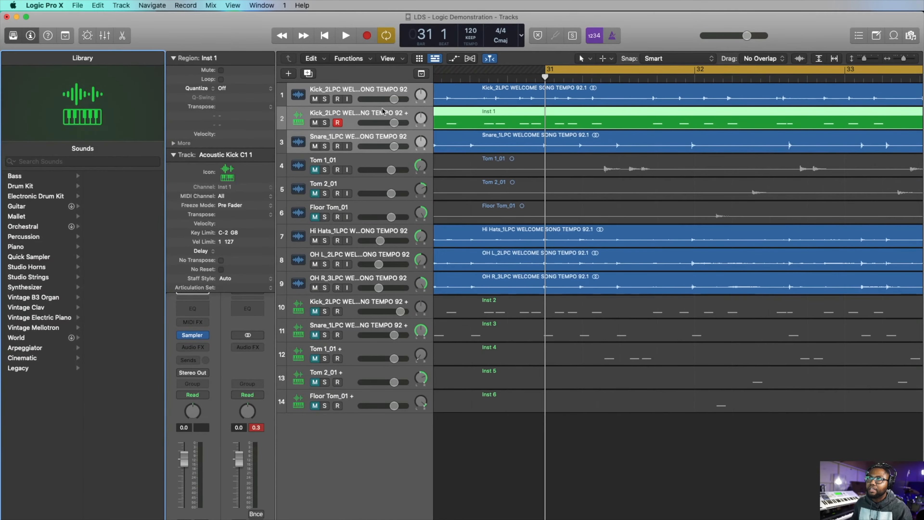
pyautogui.click(365, 119)
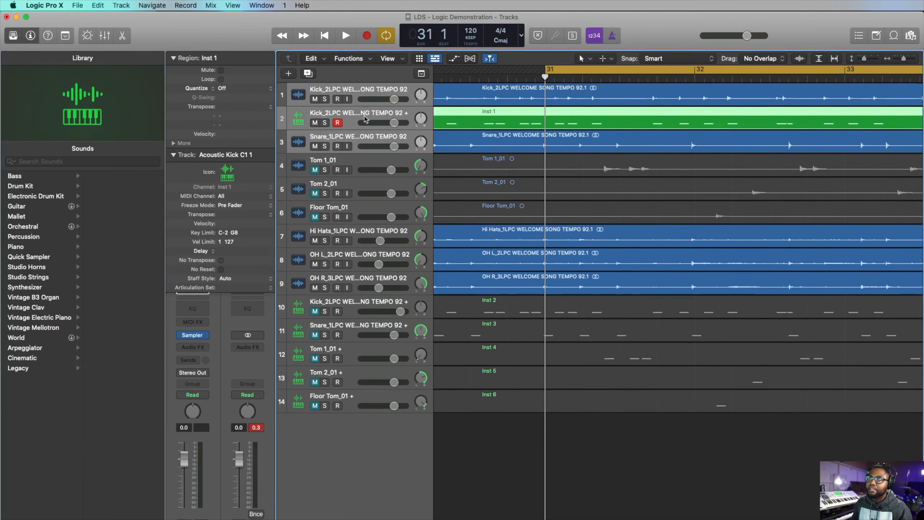
pyautogui.click(325, 123)
pyautogui.press('space')
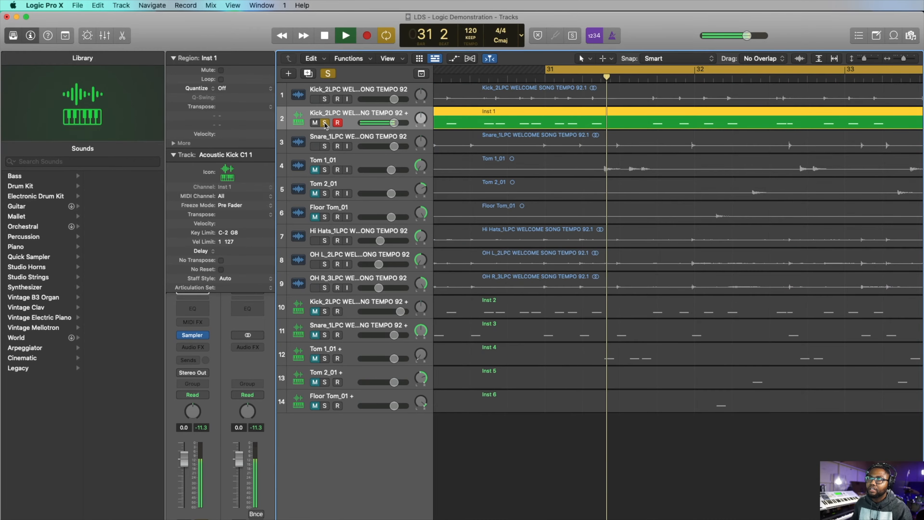
pyautogui.press('space')
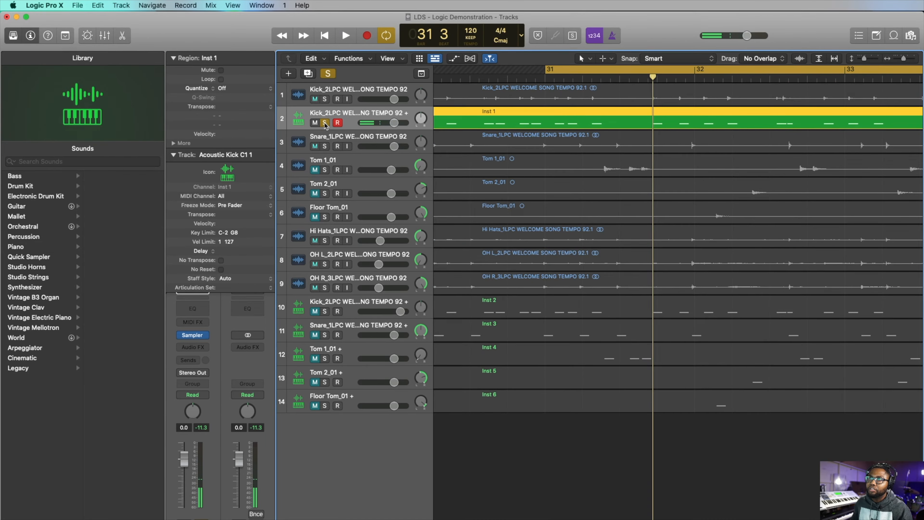
# Step: Load the Live Drum Samples Vol.1 instrument into the Sampler on the doubled kick track and close the plug-in window
pyautogui.moveTo(196, 336)
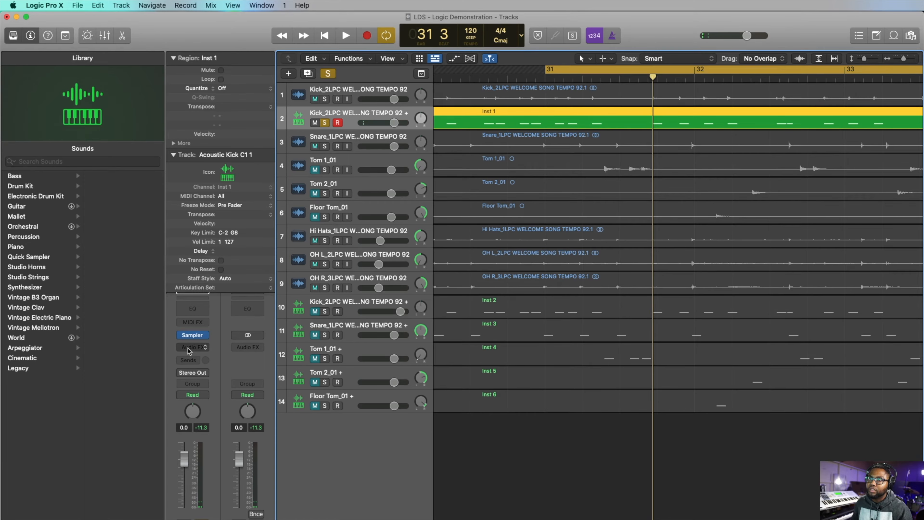
pyautogui.click(193, 336)
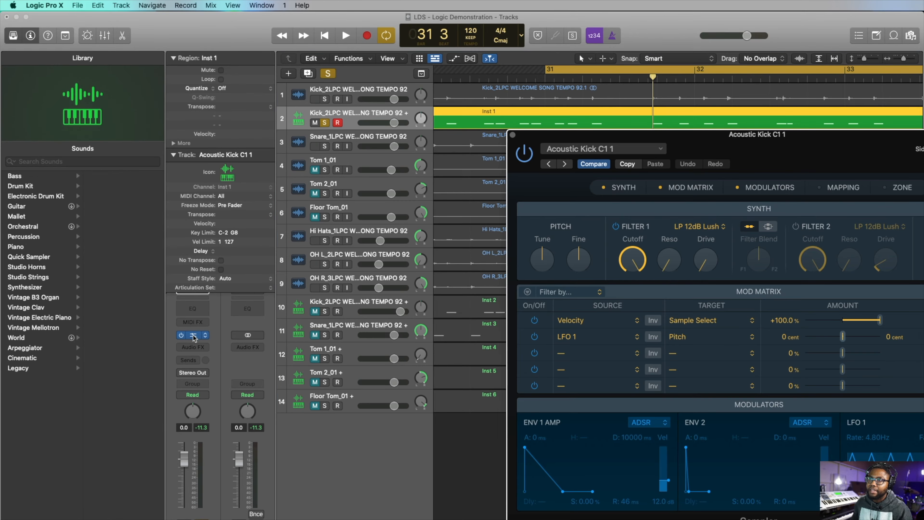
pyautogui.moveTo(702, 142); pyautogui.dragTo(320, 58)
pyautogui.click(254, 65)
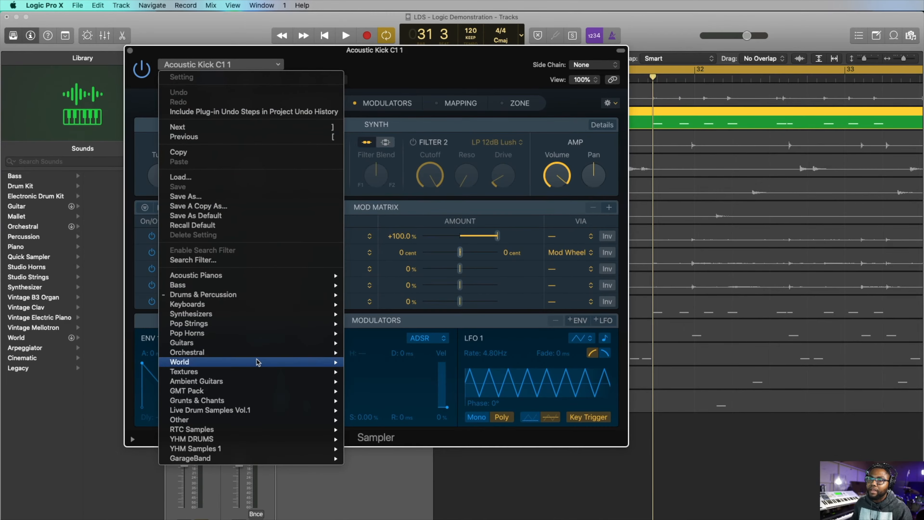
pyautogui.moveTo(266, 412)
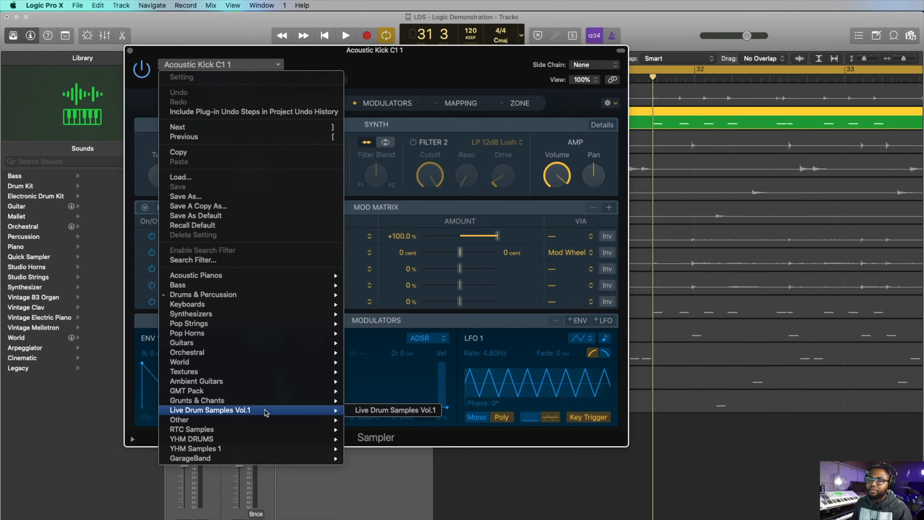
pyautogui.click(400, 411)
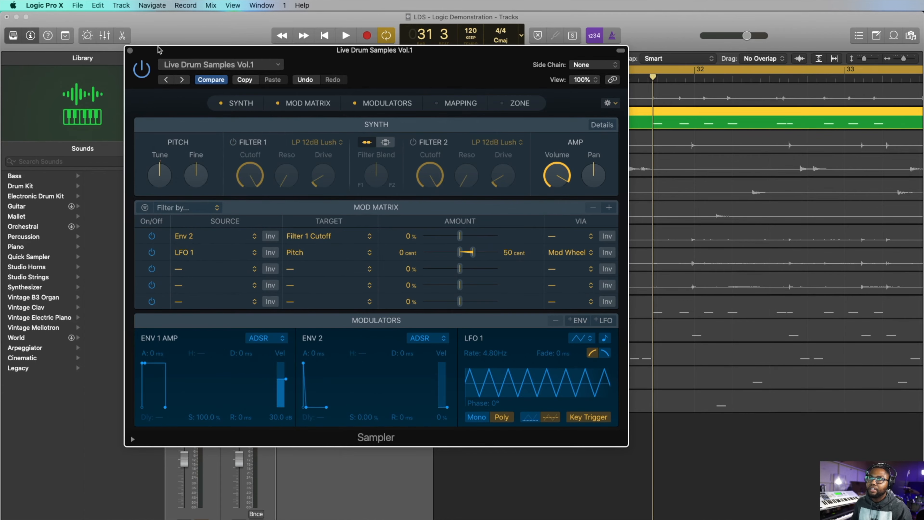
pyautogui.click(130, 50)
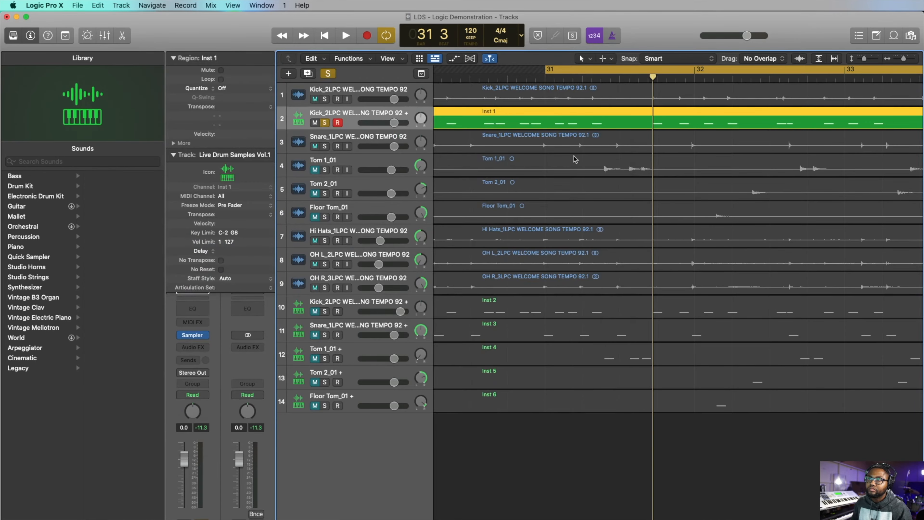
# Step: Move all kick trigger notes in the Inst 1 region from C1 to D1 in the Piano Roll and raise their velocities
pyautogui.doubleClick(522, 119)
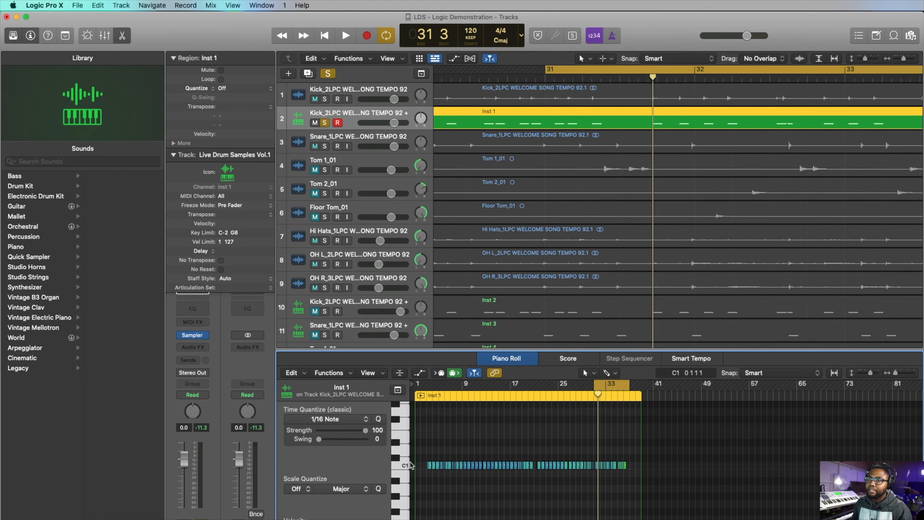
pyautogui.click(403, 465)
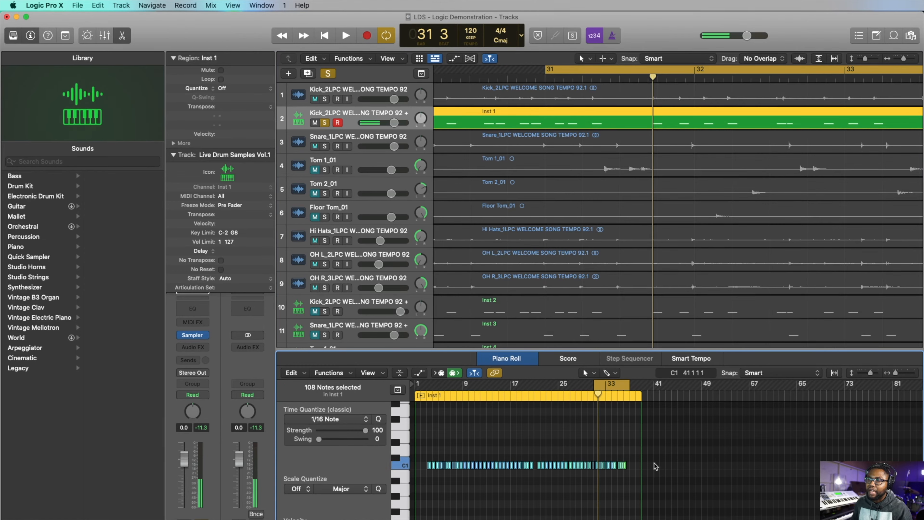
pyautogui.scroll(2, 664, 467)
pyautogui.scroll(3, 664, 467)
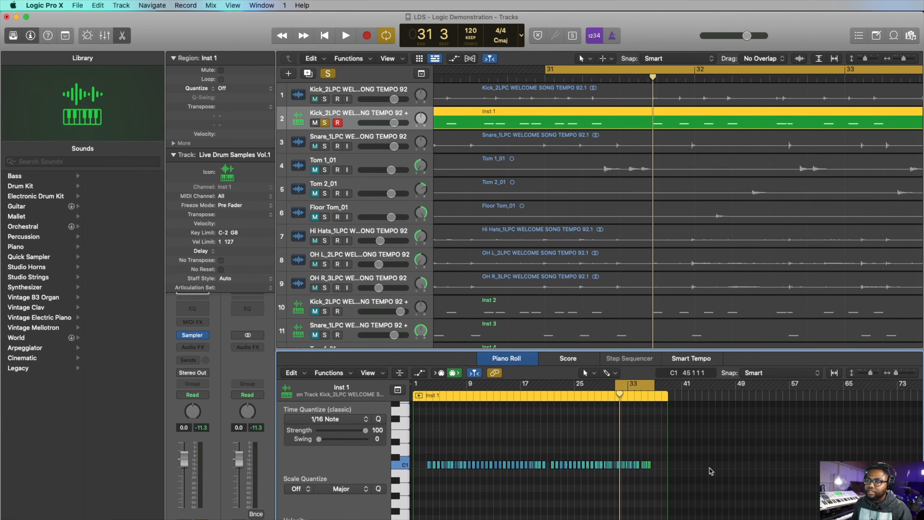
pyautogui.moveTo(711, 472); pyautogui.dragTo(431, 463)
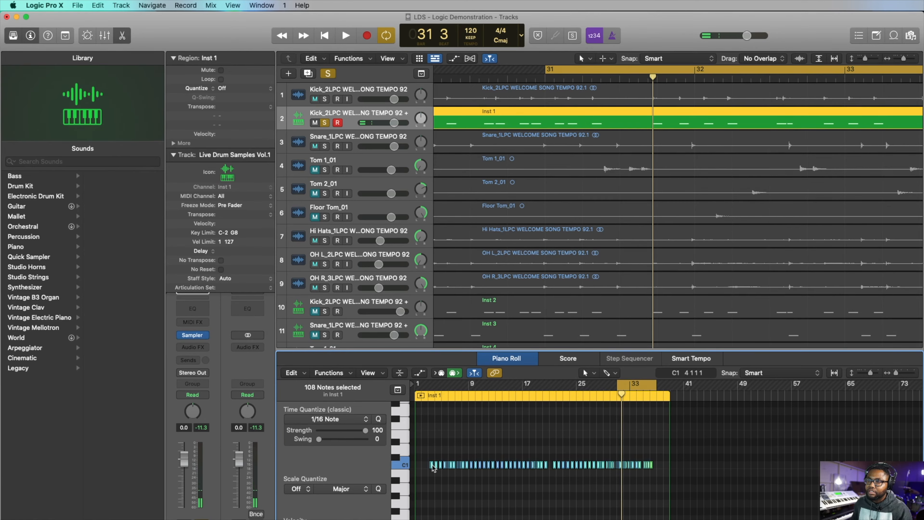
pyautogui.click(432, 467)
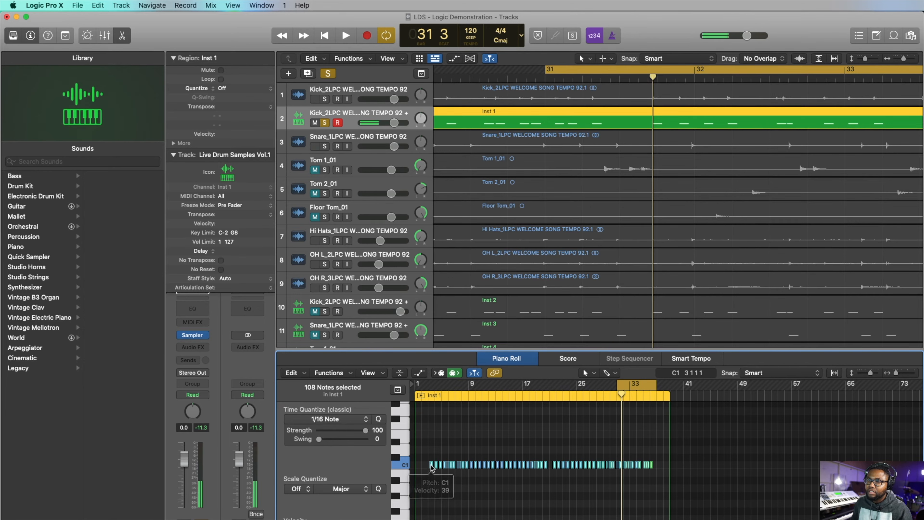
pyautogui.moveTo(432, 467); pyautogui.dragTo(433, 456)
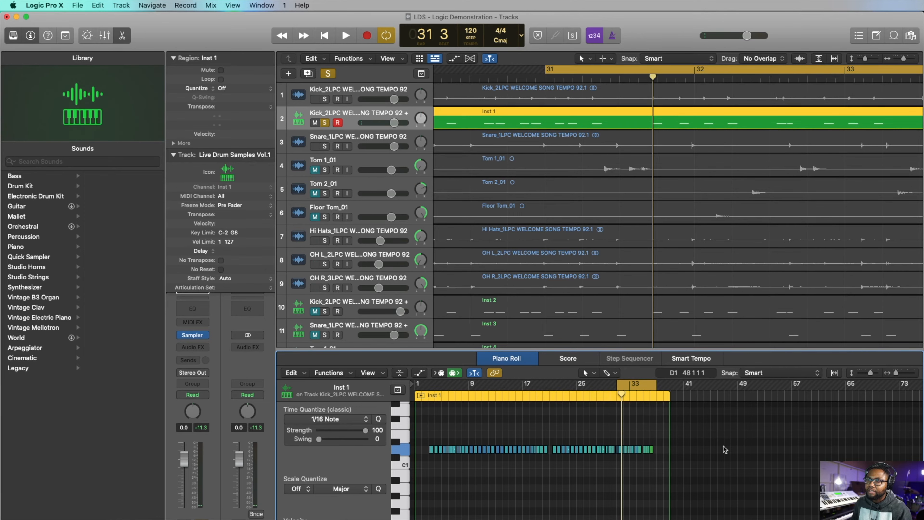
pyautogui.moveTo(730, 433); pyautogui.dragTo(466, 454)
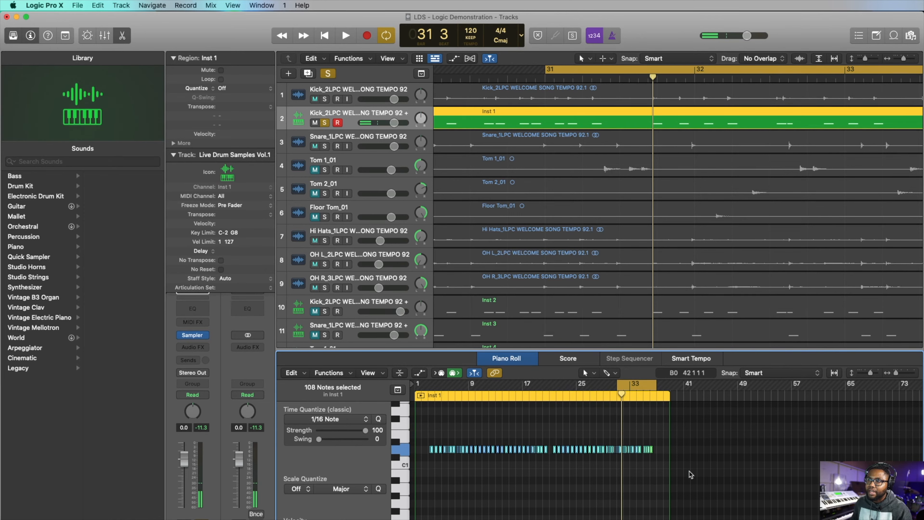
pyautogui.moveTo(703, 450); pyautogui.dragTo(417, 443)
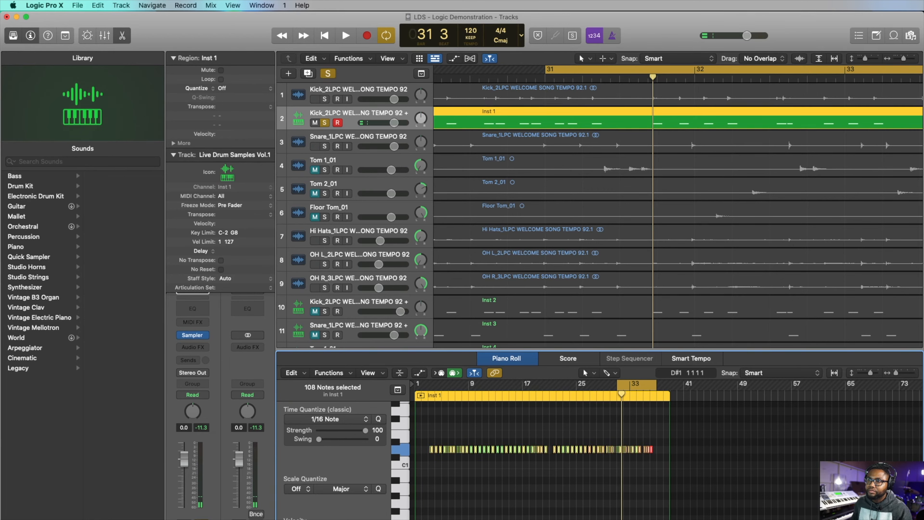
# Step: Audition the original kick soloed together with the doubled kick, stop playback, and unsolo both tracks
pyautogui.click(325, 99)
pyautogui.press('space')
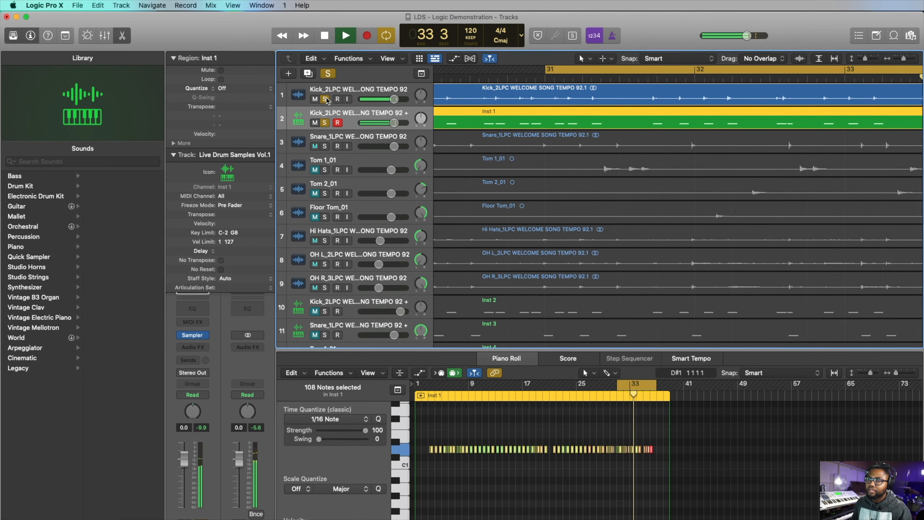
pyautogui.press('space')
pyautogui.click(325, 99)
pyautogui.click(324, 123)
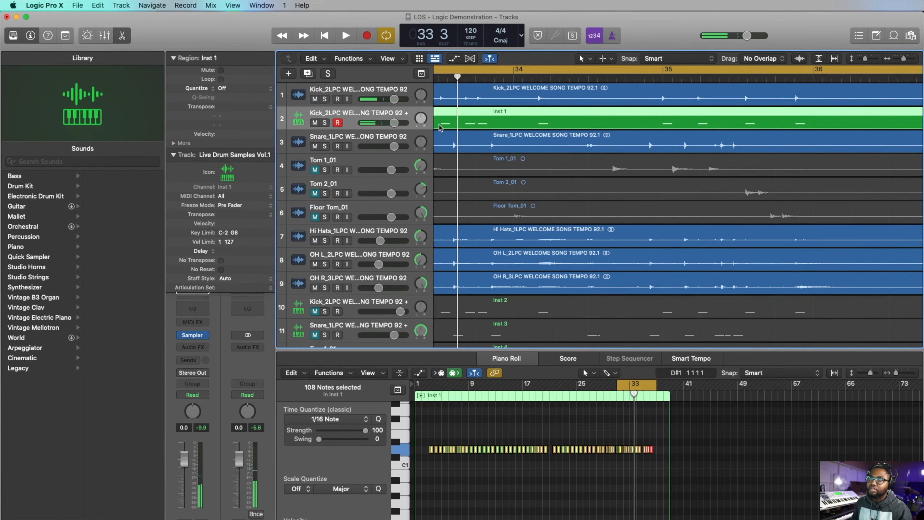
# Step: Open Drum Replacement/Doubling for the recorded snare track in Doubling mode and set its instrument to Snare
pyautogui.hscroll(-5, 440, 127)
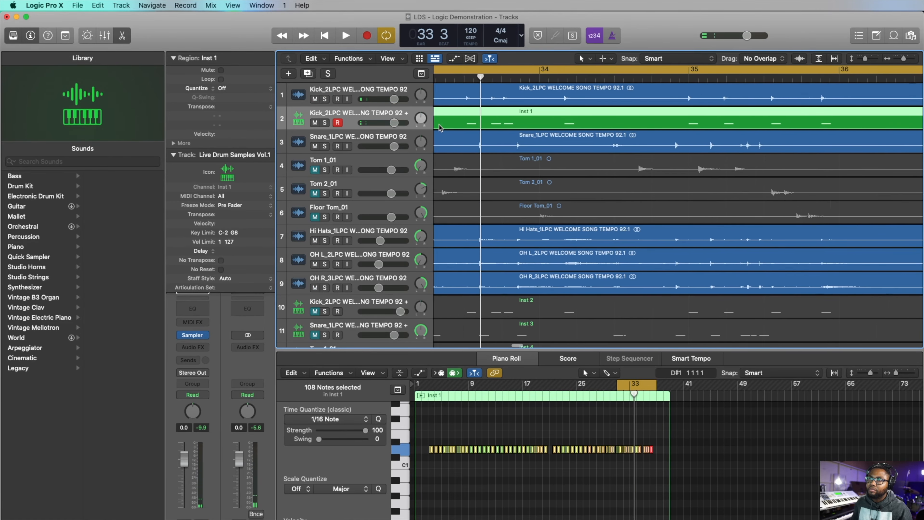
pyautogui.click(360, 138)
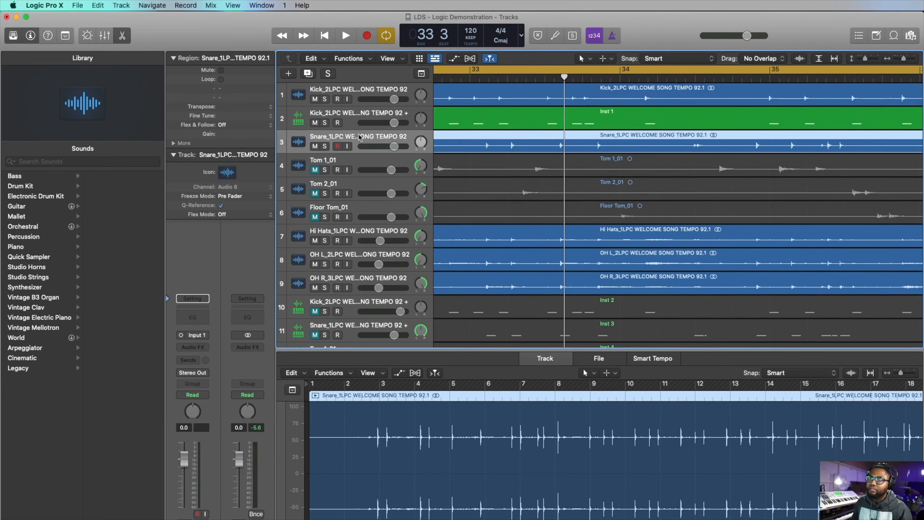
pyautogui.scroll(-4, 425, 188)
pyautogui.scroll(4, 425, 188)
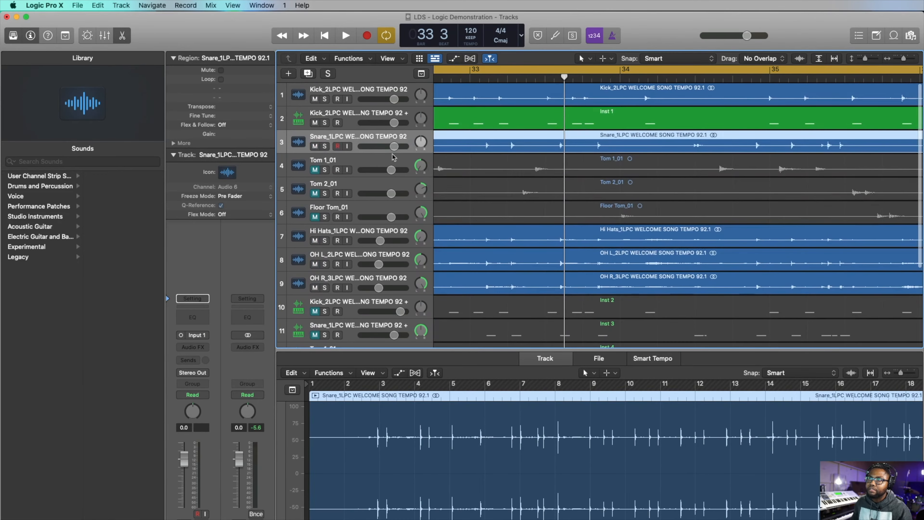
pyautogui.hscroll(-8, 501, 154)
pyautogui.hscroll(2, 500, 153)
pyautogui.scroll(-5, 500, 154)
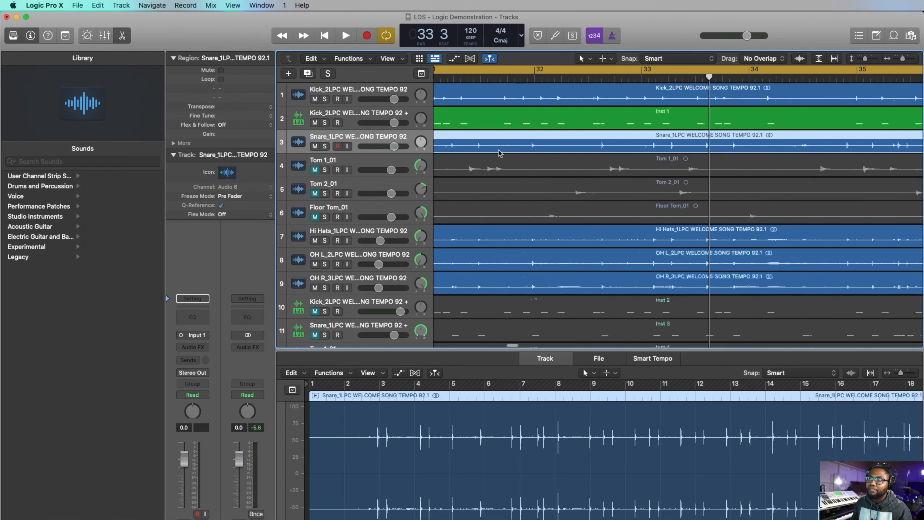
pyautogui.scroll(-1, 500, 153)
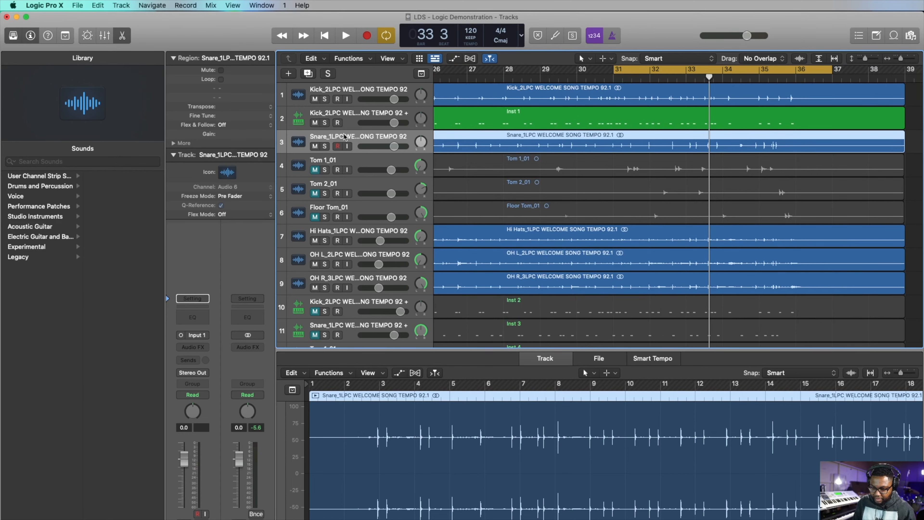
pyautogui.hotkey('ctrl', 'd')
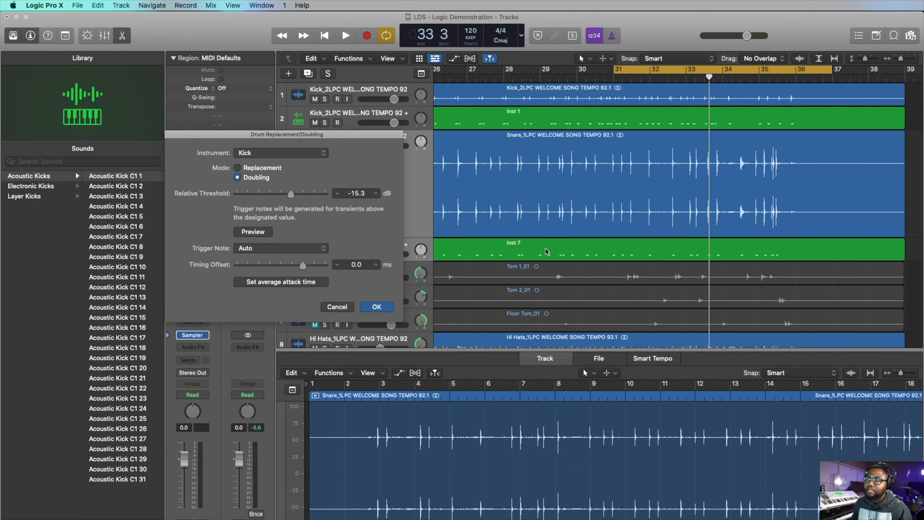
pyautogui.click(262, 159)
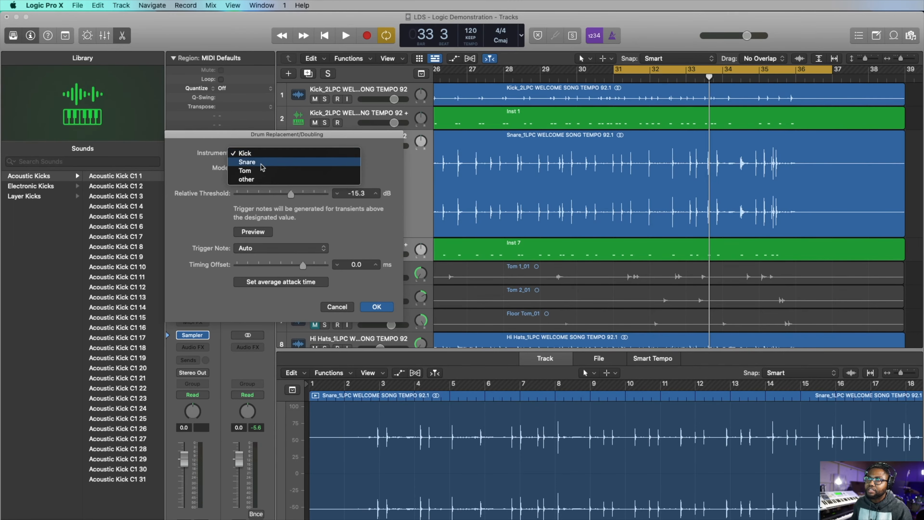
pyautogui.click(261, 163)
# Step: Compare the generated trigger notes with the snare transients around bars 32 to 35 and accept the doubling
pyautogui.scroll(10, 606, 172)
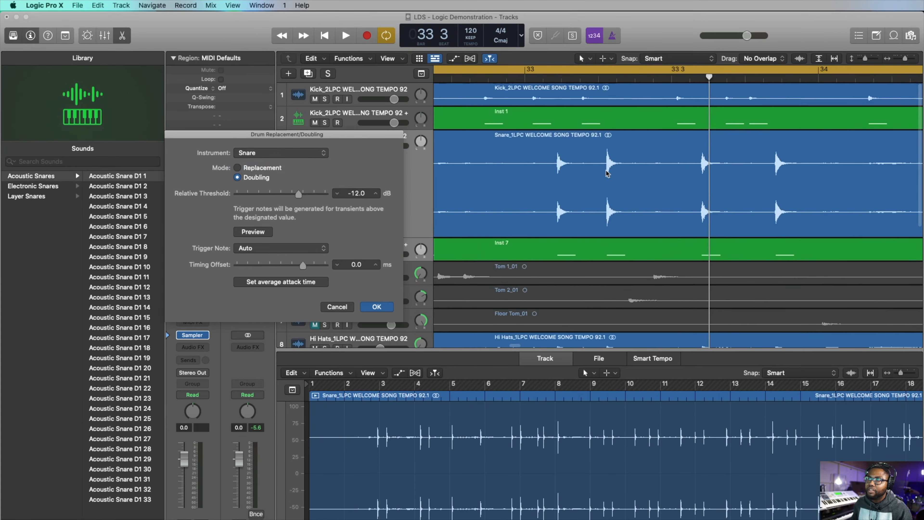
pyautogui.scroll(-1, 607, 172)
pyautogui.hscroll(-10, 606, 172)
pyautogui.hscroll(5, 607, 173)
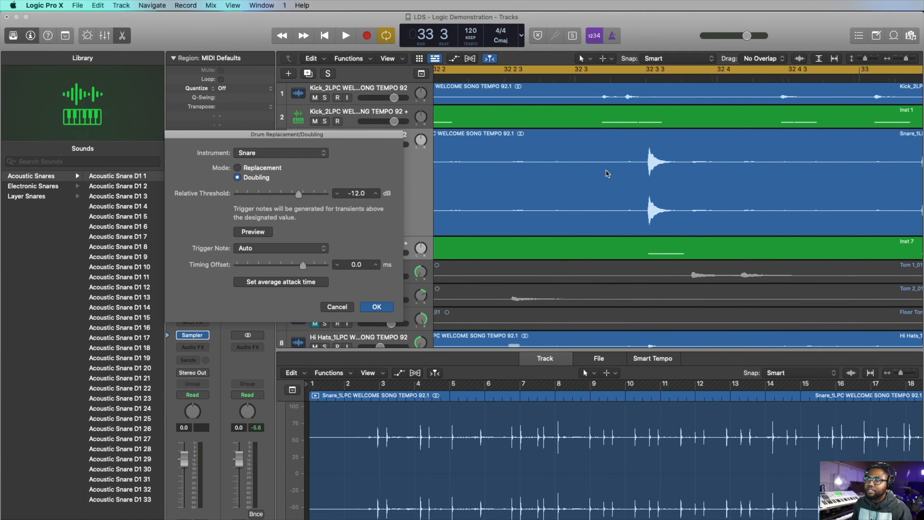
pyautogui.hscroll(8, 606, 173)
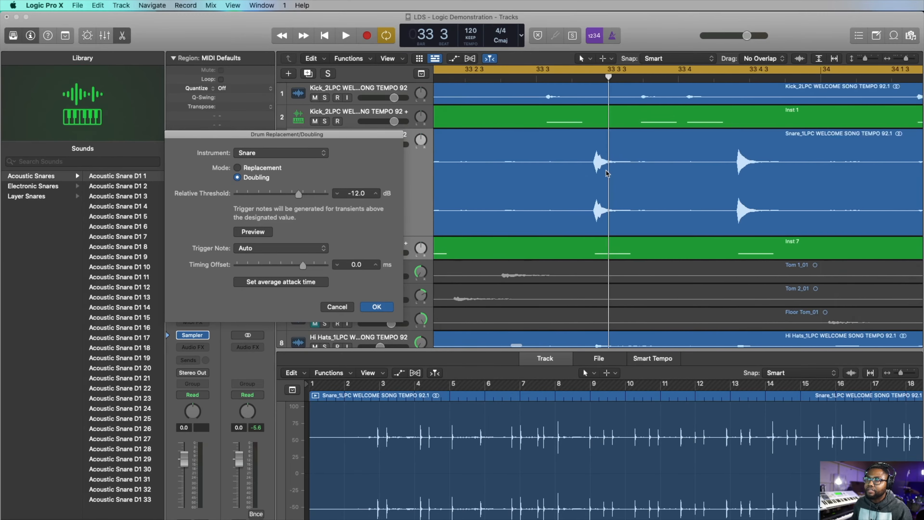
pyautogui.hscroll(3, 607, 174)
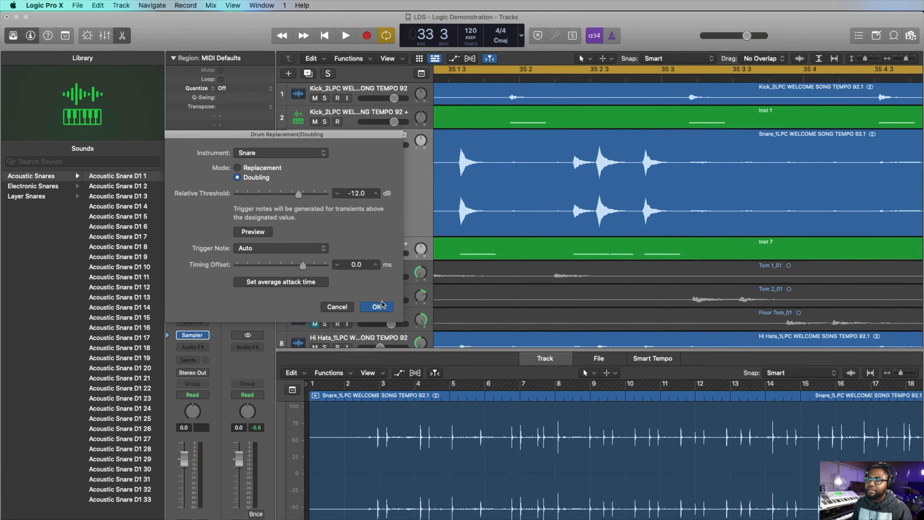
pyautogui.click(384, 309)
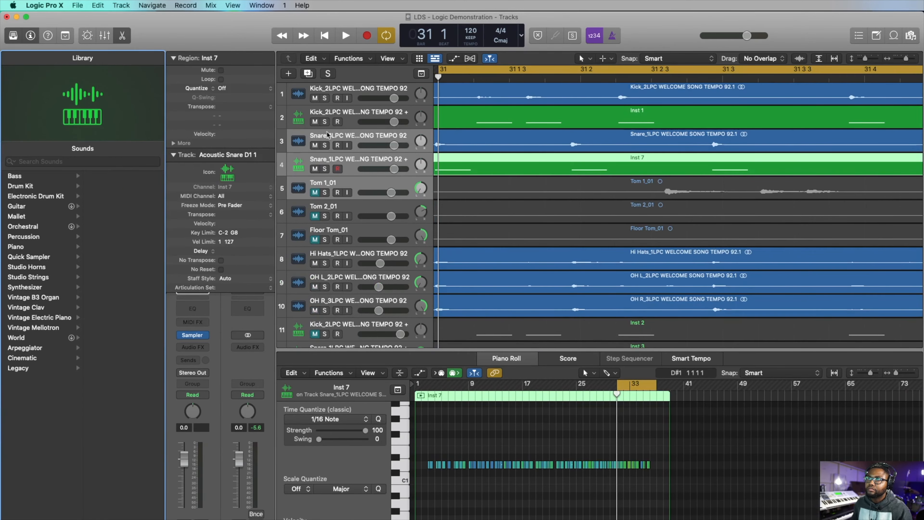
# Step: Load the Live Drum Samples Vol.1 instrument into the Sampler on the doubled snare track and close the plug-in window
pyautogui.click(350, 161)
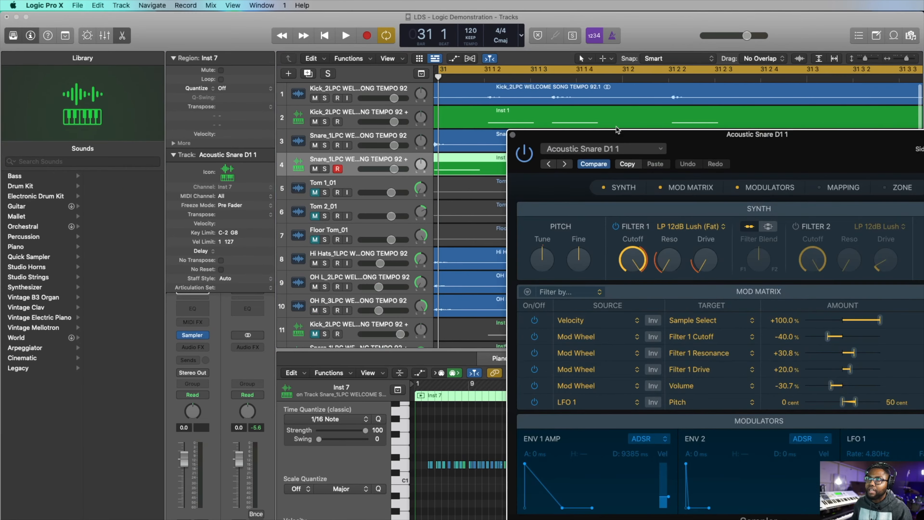
pyautogui.moveTo(599, 134); pyautogui.dragTo(344, 86)
pyautogui.click(321, 98)
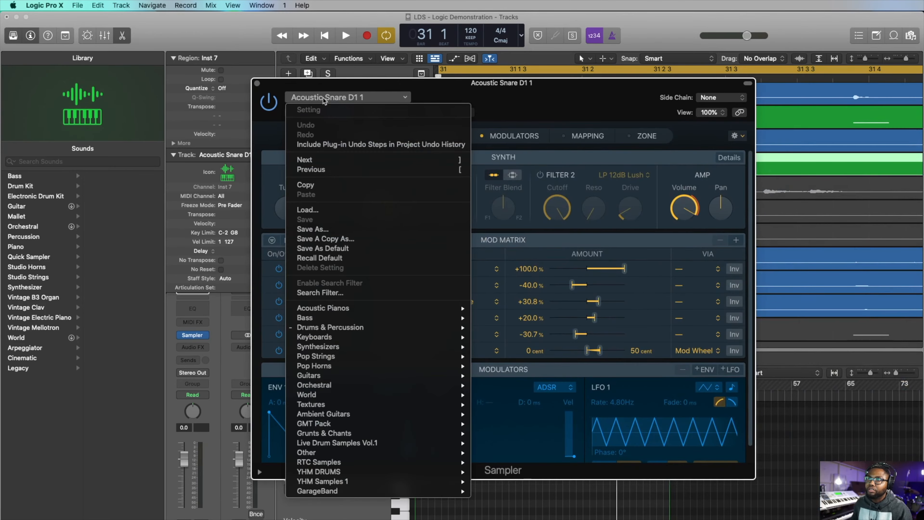
pyautogui.moveTo(374, 443)
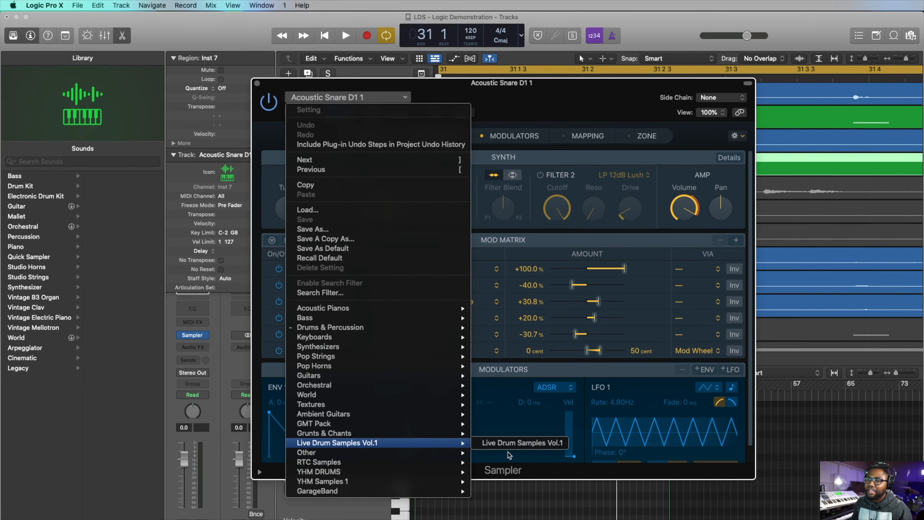
pyautogui.click(500, 443)
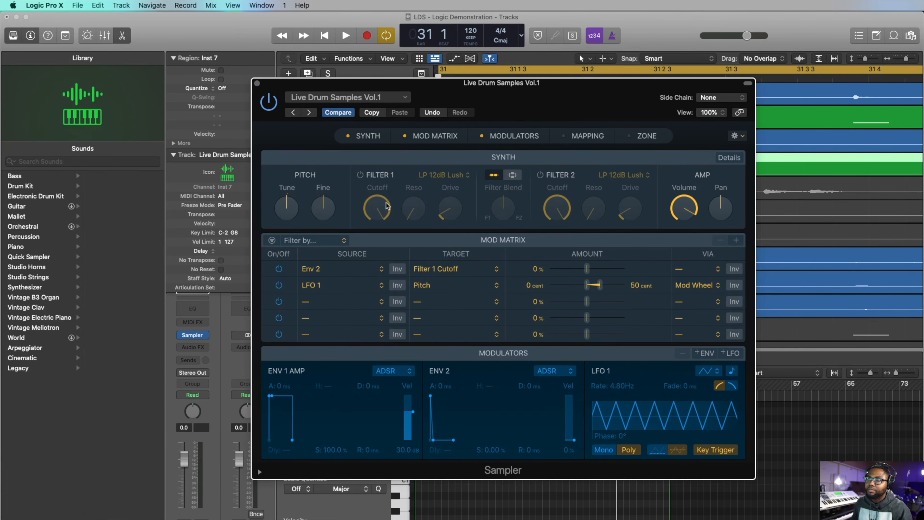
pyautogui.click(257, 83)
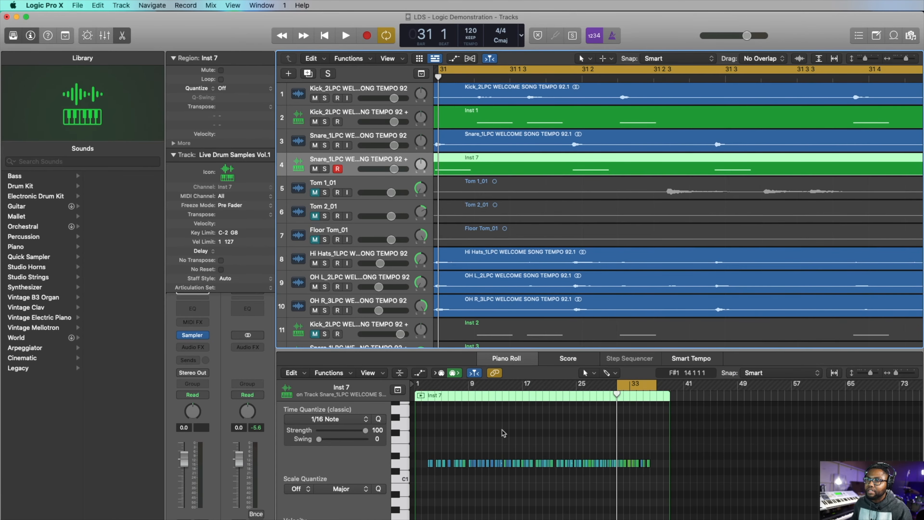
# Step: Move all snare trigger notes in the Inst 7 region from D1 to F#1 in the Piano Roll and raise their velocities
pyautogui.scroll(-1, 488, 466)
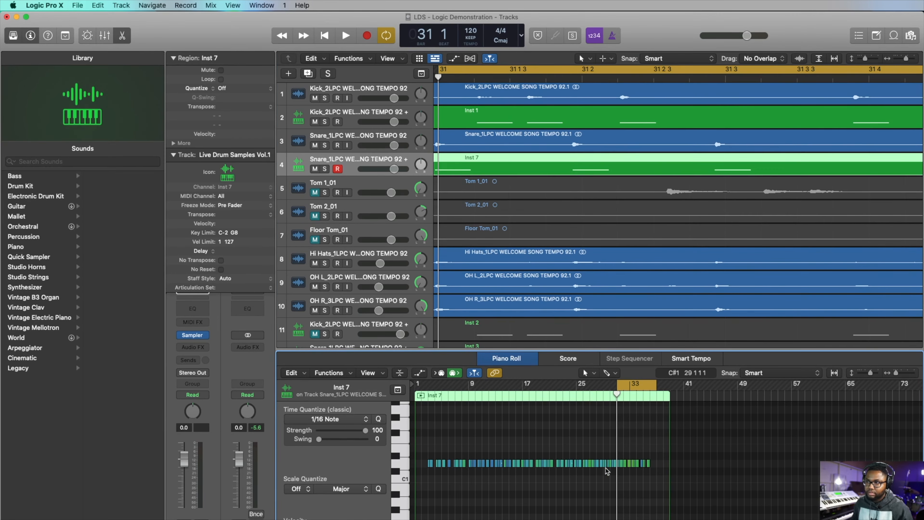
pyautogui.moveTo(709, 468); pyautogui.dragTo(434, 433)
pyautogui.press('space')
pyautogui.press('space')
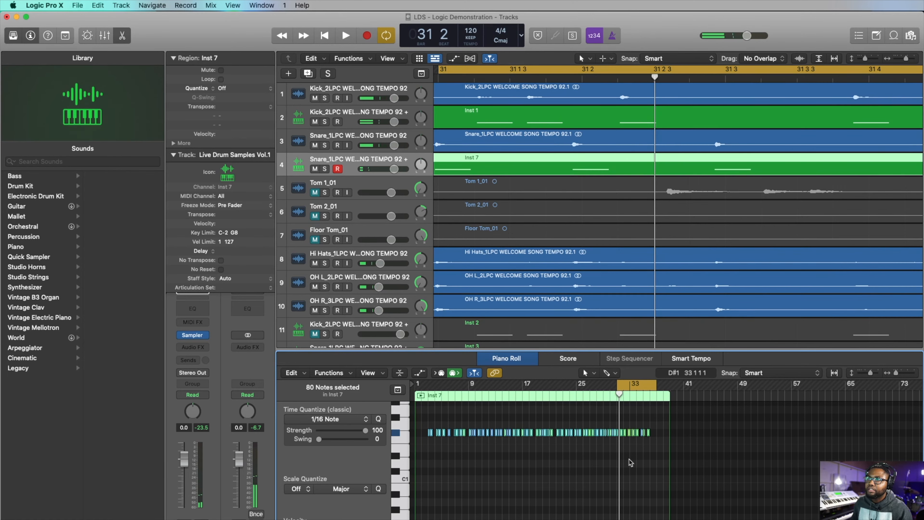
pyautogui.moveTo(710, 436); pyautogui.dragTo(417, 437)
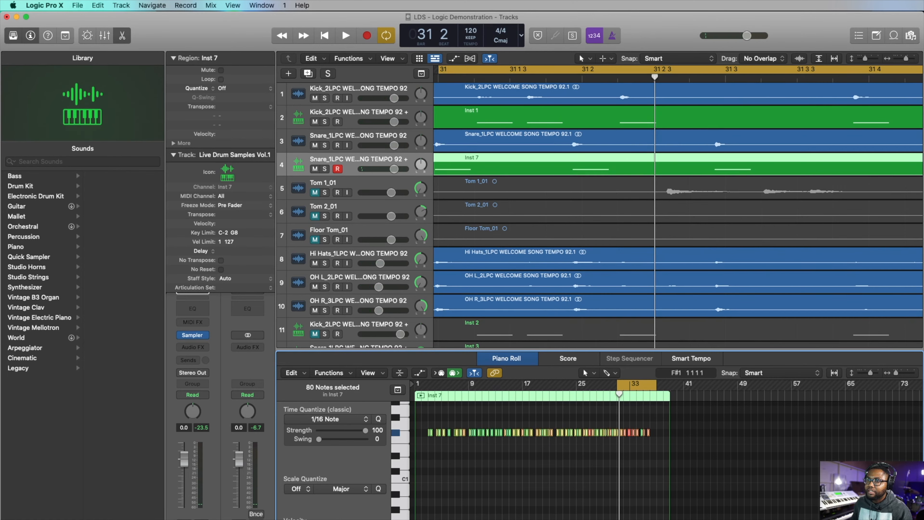
# Step: Audition the full kit with the doubled kick and snare from bar 31, stopping in bar 34
pyautogui.press('space')
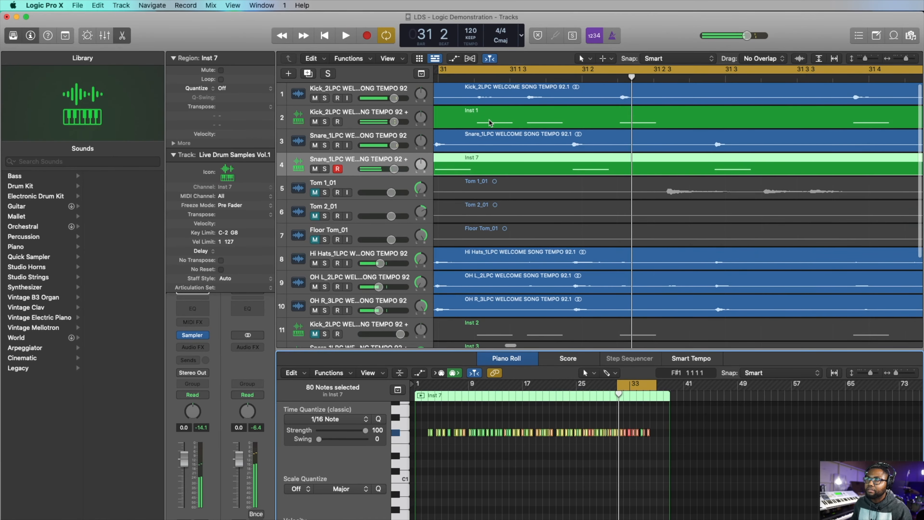
pyautogui.scroll(-5, 490, 123)
pyautogui.moveTo(559, 74); pyautogui.dragTo(550, 74)
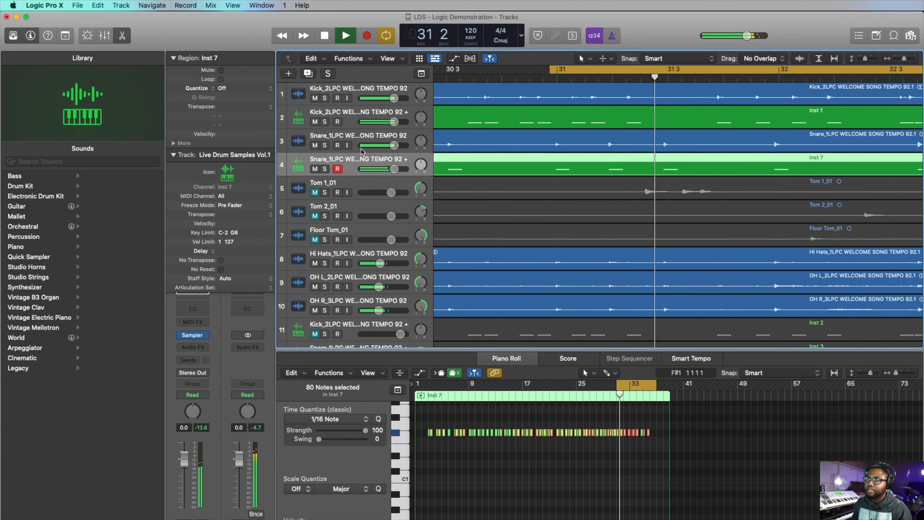
pyautogui.hscroll(5, 491, 221)
pyautogui.hscroll(5, 491, 220)
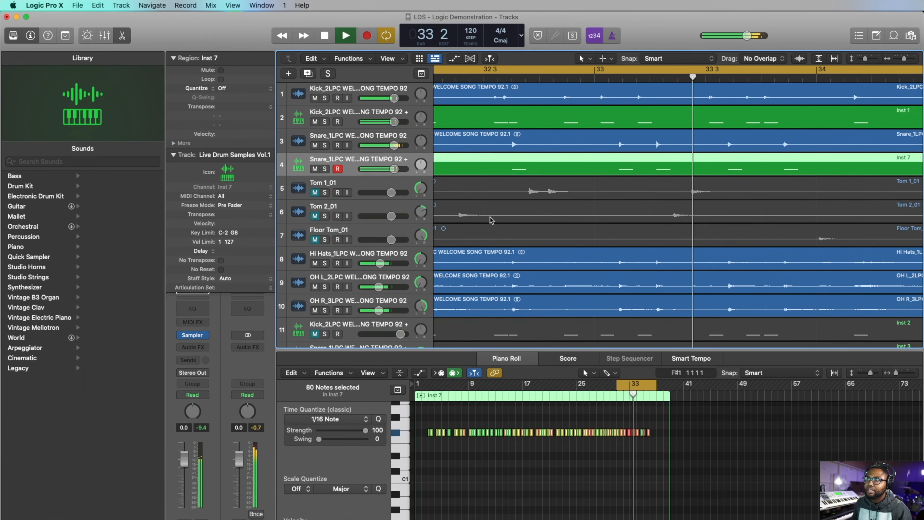
pyautogui.hscroll(5, 491, 221)
pyautogui.press('space')
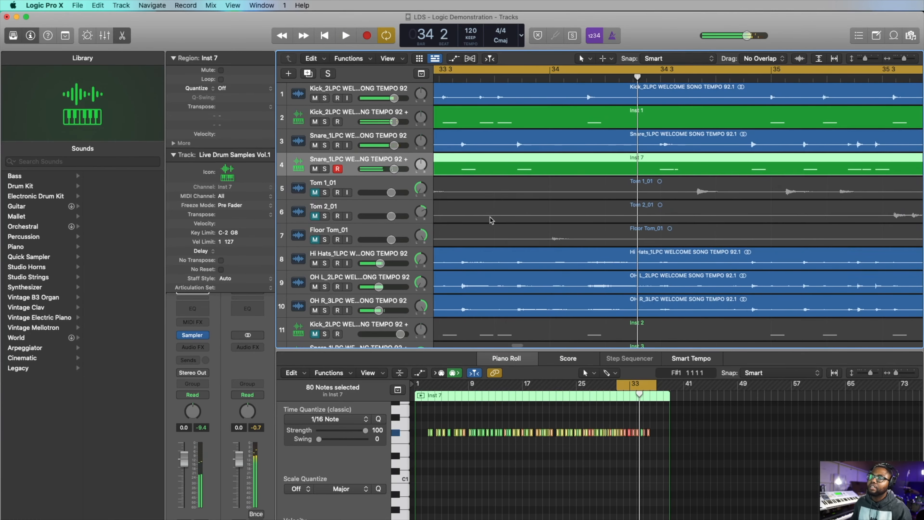
# Step: Select the Tom 1, Tom 2 and Floor Tom tracks together with the doubled snare track
pyautogui.scroll(-8, 541, 205)
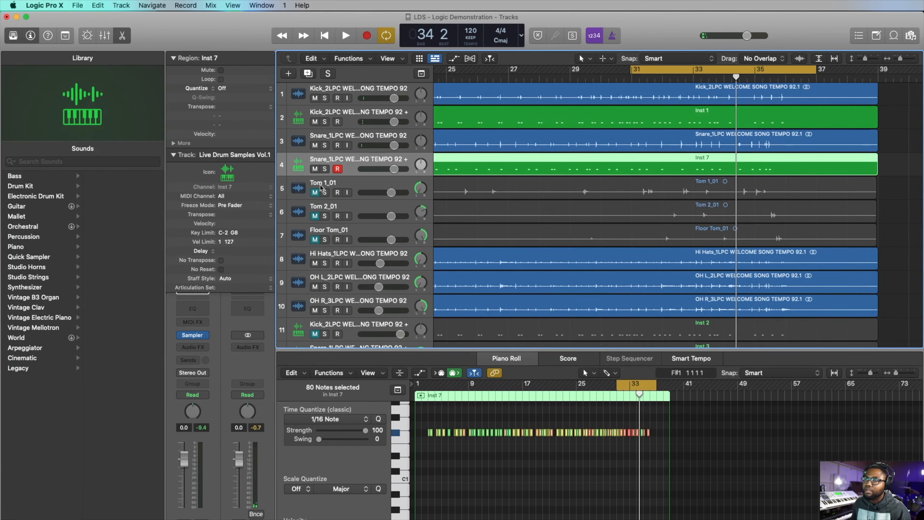
pyautogui.click(350, 185)
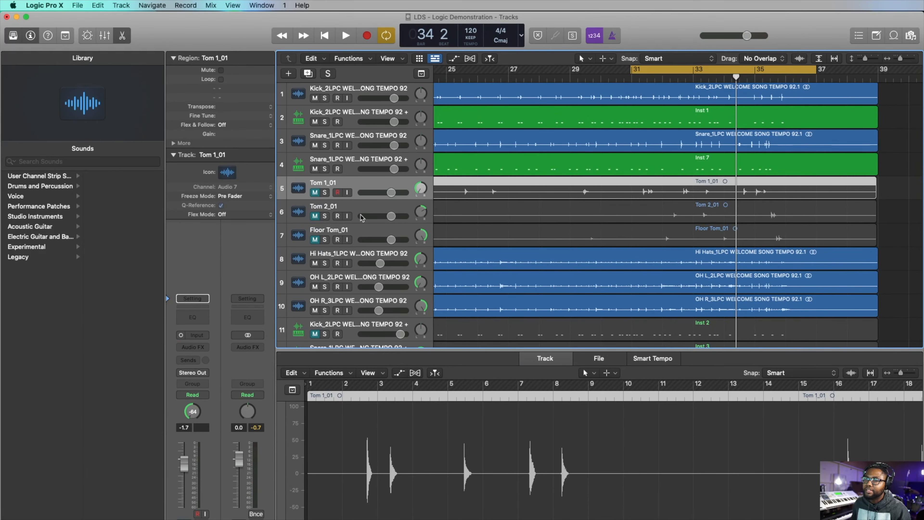
pyautogui.scroll(-3, 575, 205)
pyautogui.scroll(3, 574, 205)
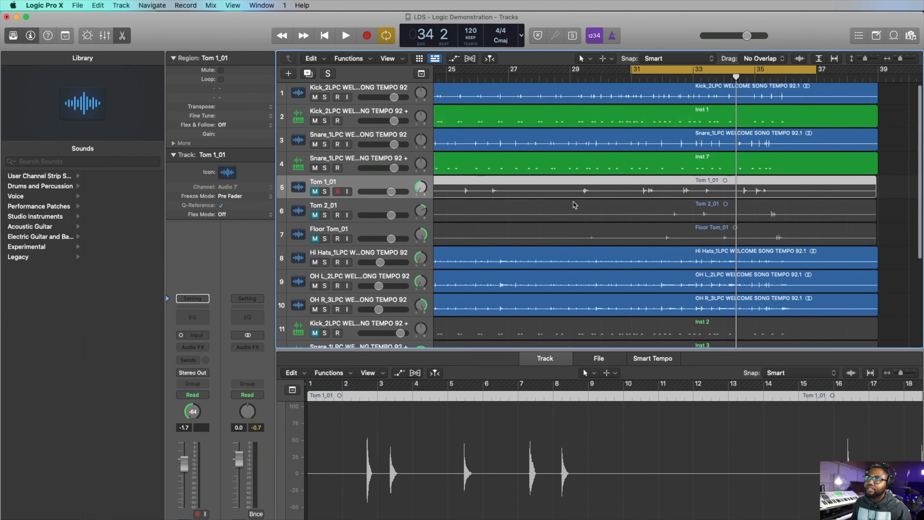
pyautogui.click(360, 233)
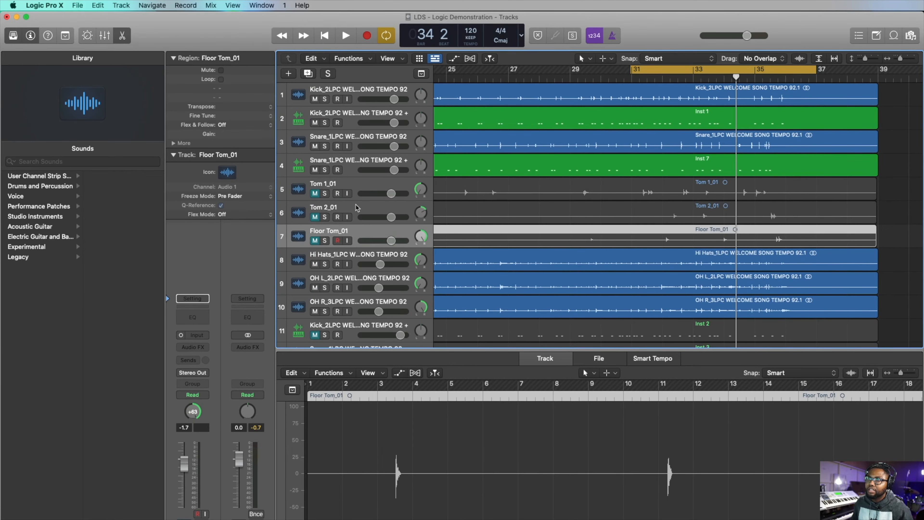
pyautogui.keyDown('shift'); pyautogui.click(357, 207); pyautogui.keyUp('shift')
pyautogui.keyDown('shift'); pyautogui.click(358, 185); pyautogui.keyUp('shift')
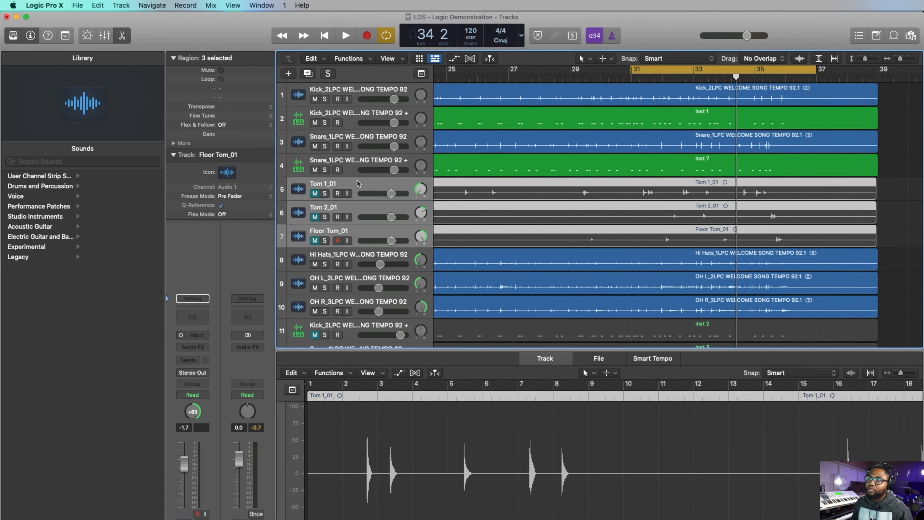
pyautogui.keyDown('shift'); pyautogui.click(356, 164); pyautogui.keyUp('shift')
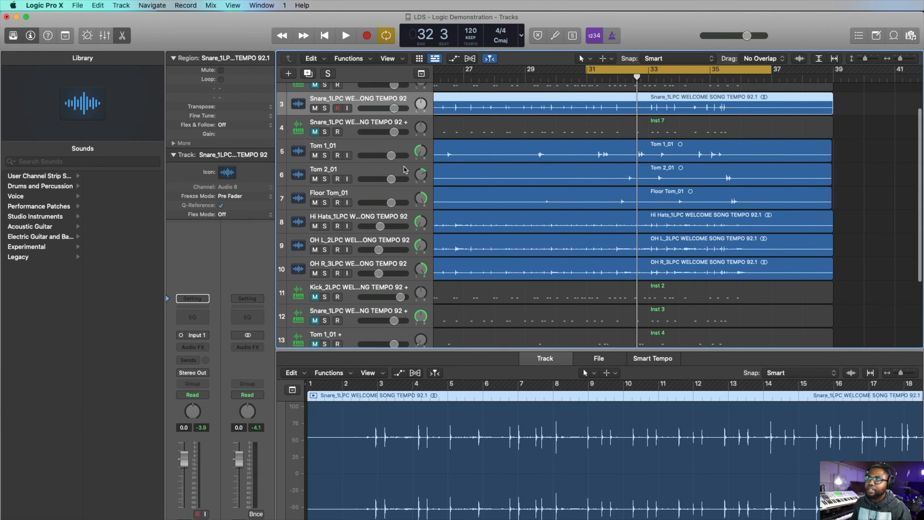
# Step: Play the recorded kit with the doubled tracks muted and hide the editor area to show all tracks
pyautogui.hscroll(-10, 405, 170)
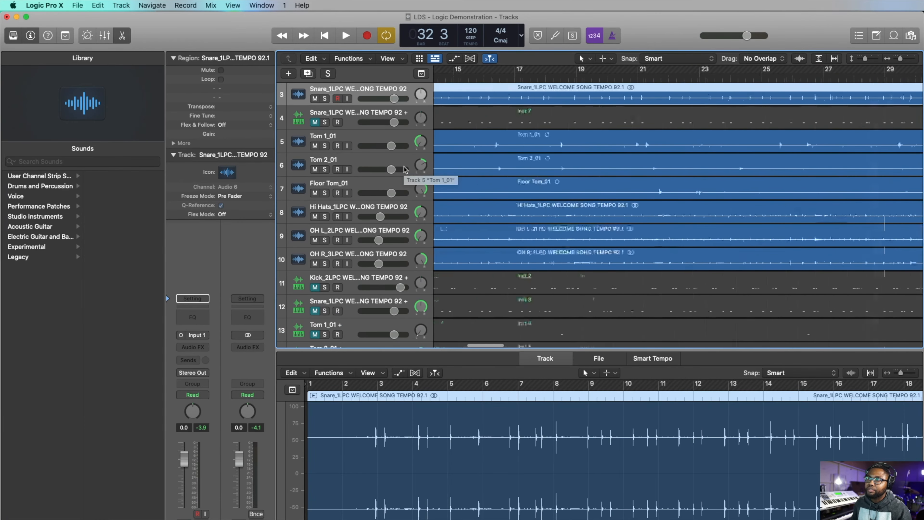
pyautogui.press('space')
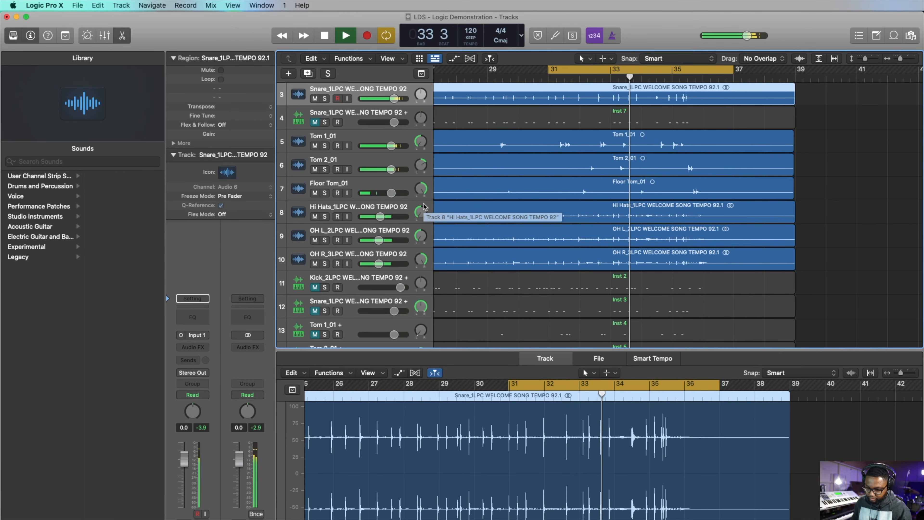
pyautogui.press('e')
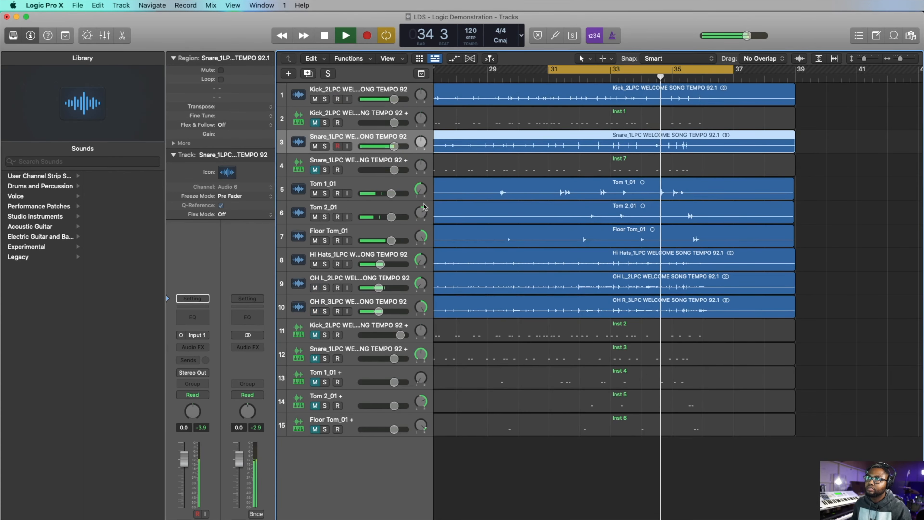